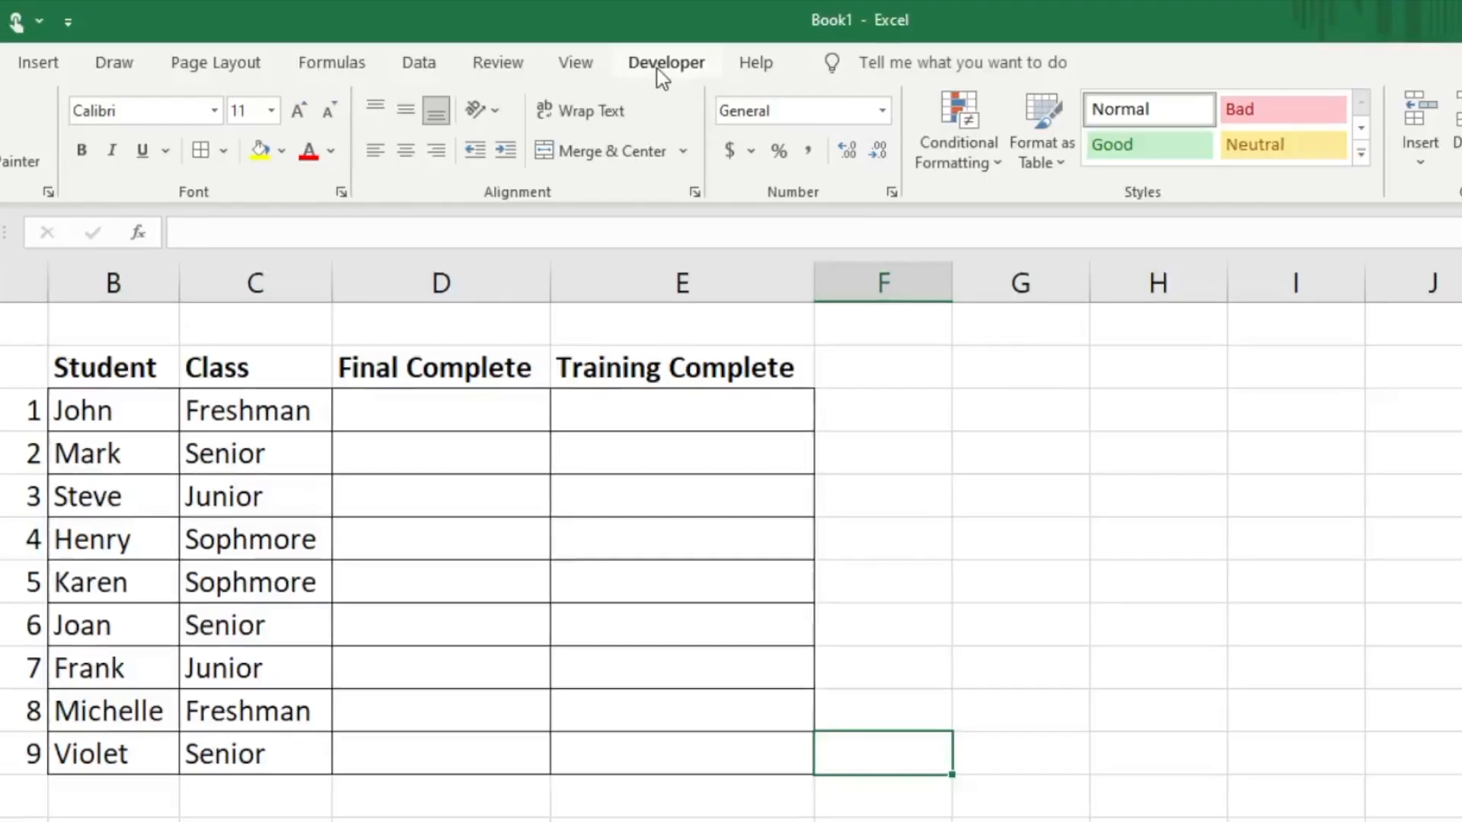
Step: Check in the ribbon customization options that the Developer tab is enabled among the main tabs
left_click(600, 26)
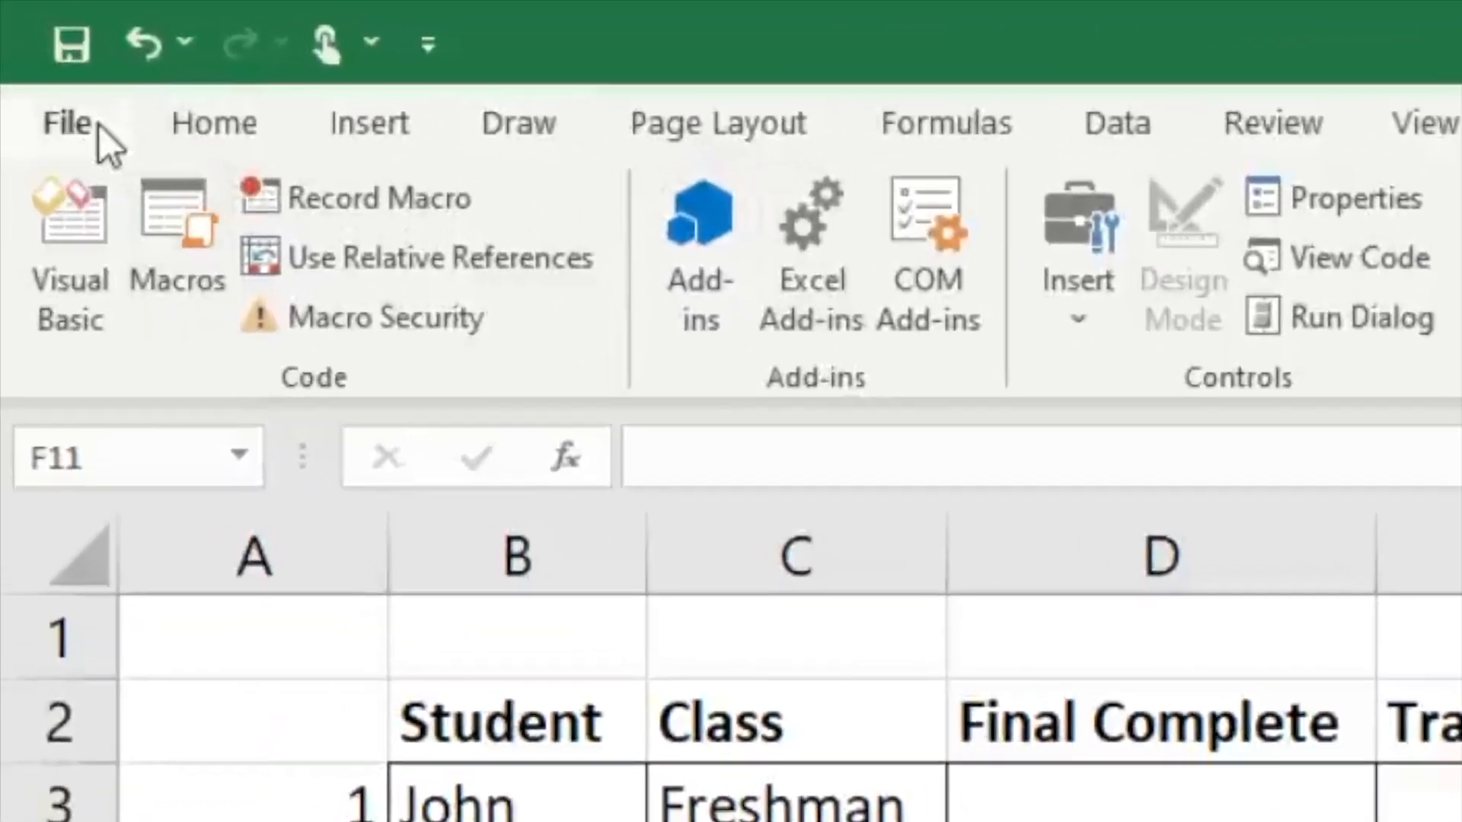
left_click(36, 59)
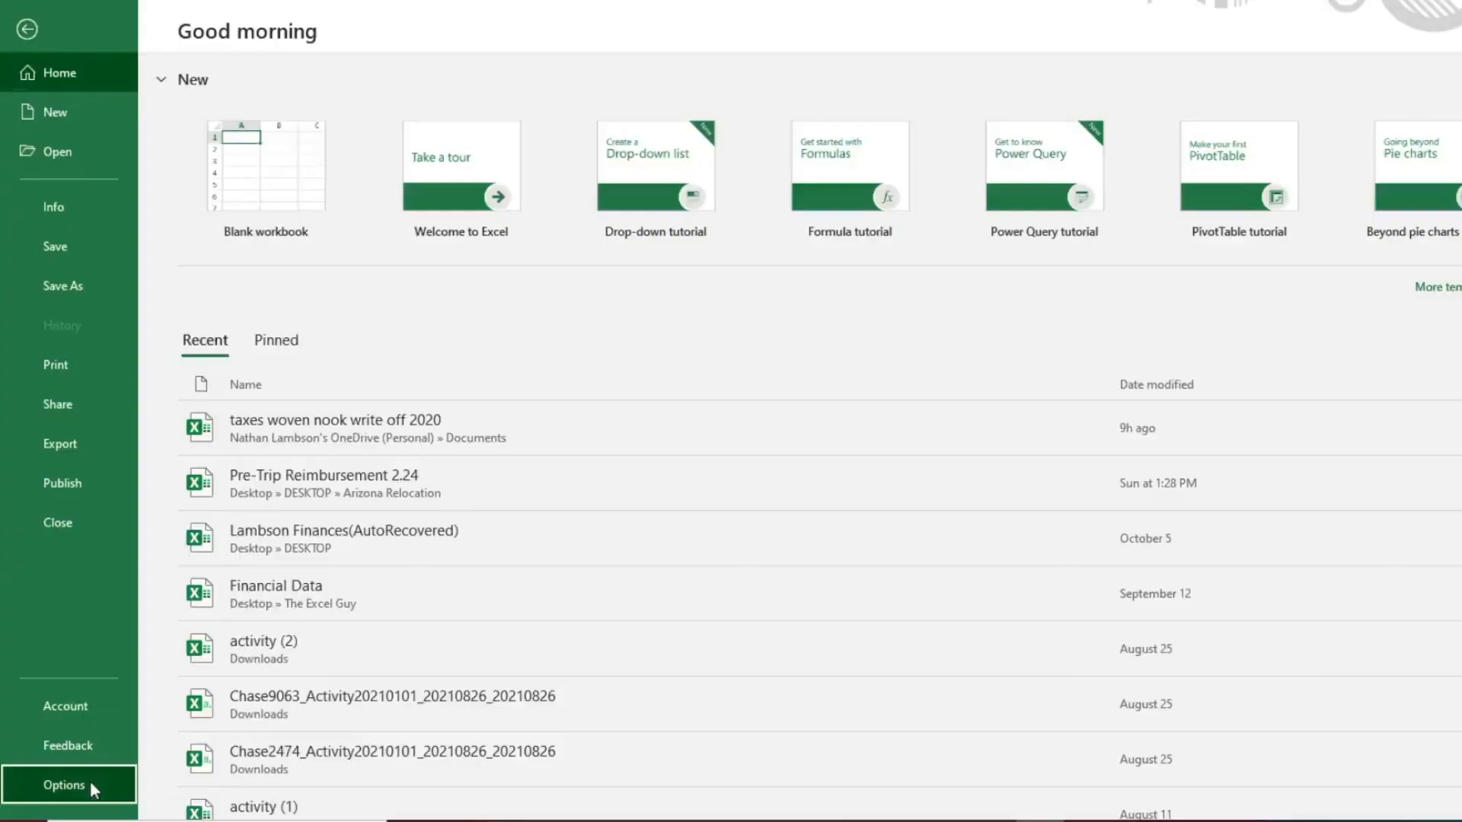
left_click(64, 785)
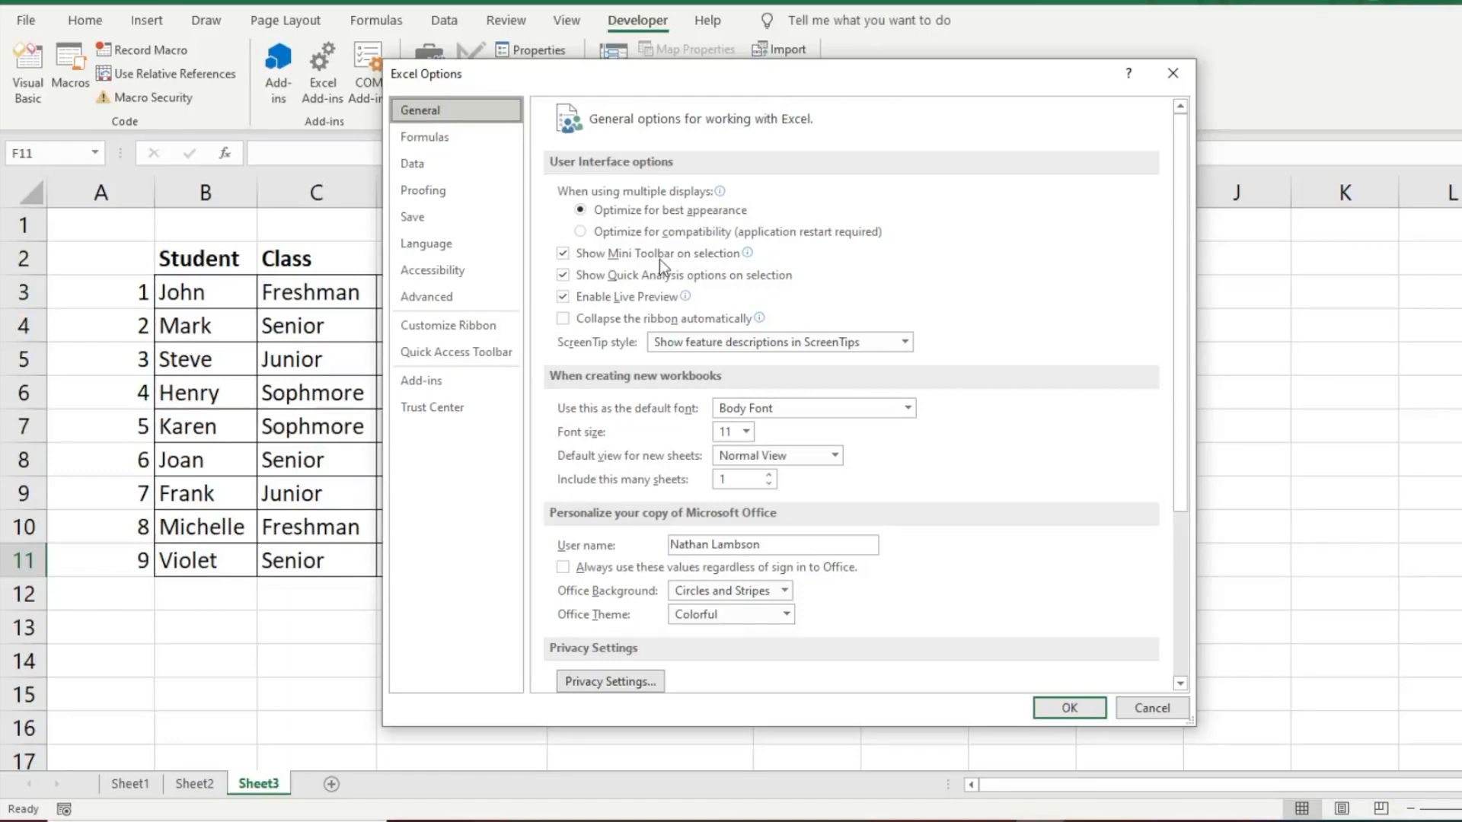
left_click(447, 332)
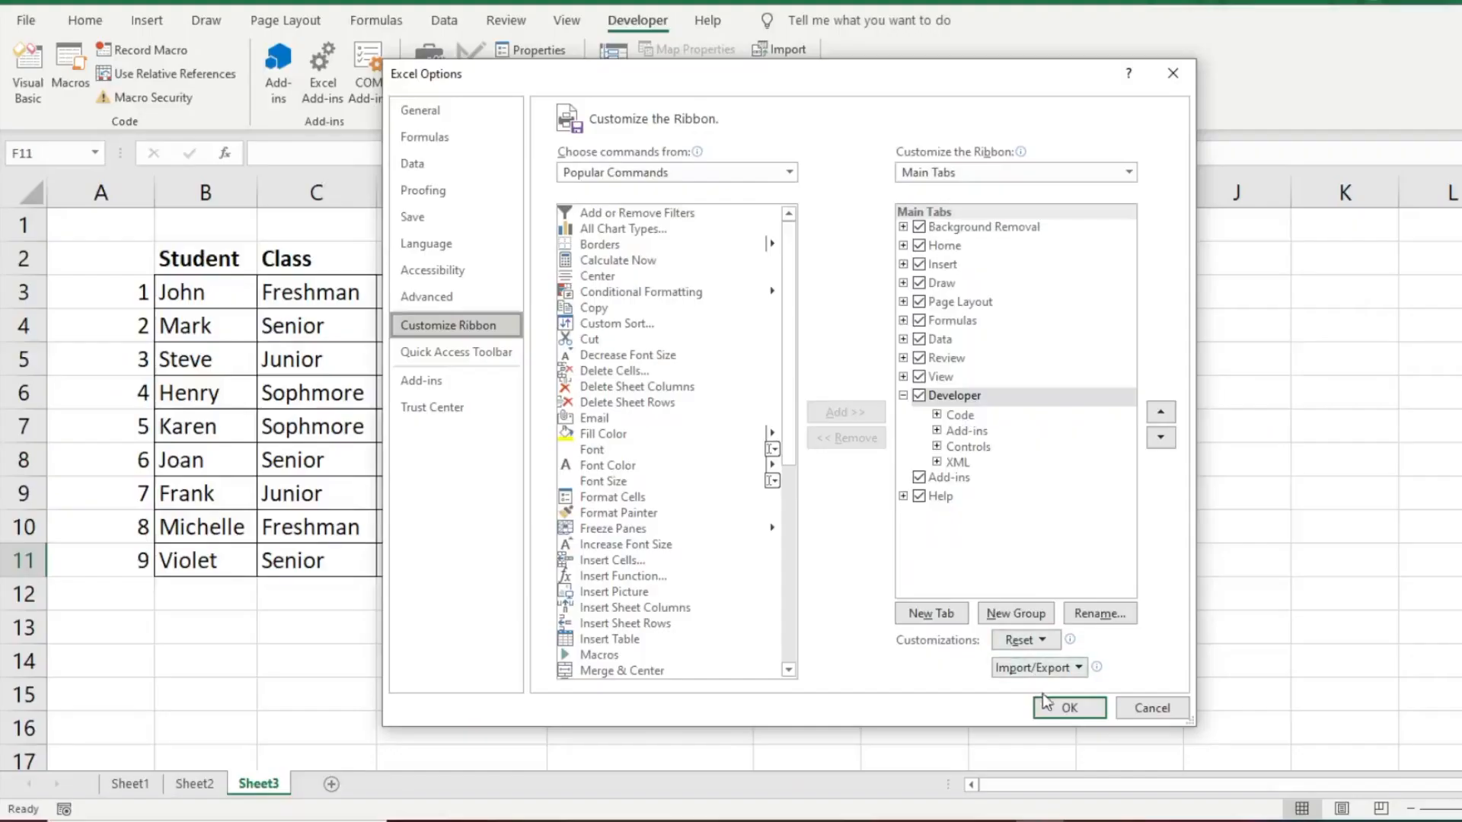
left_click(1048, 702)
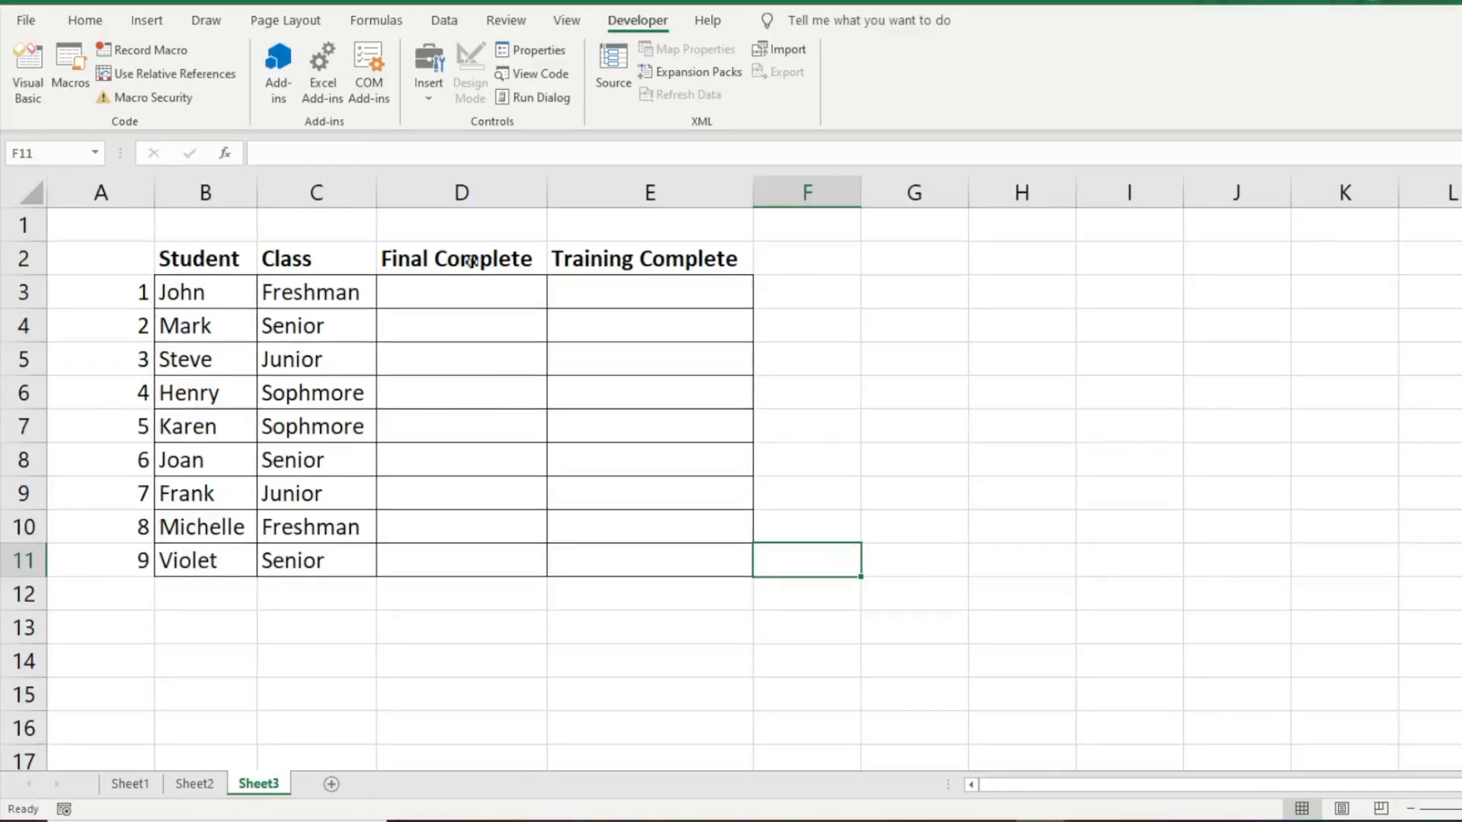
Step: Insert a form-control check box, position it in cell D3 and widen it so its label fits
left_click(466, 285)
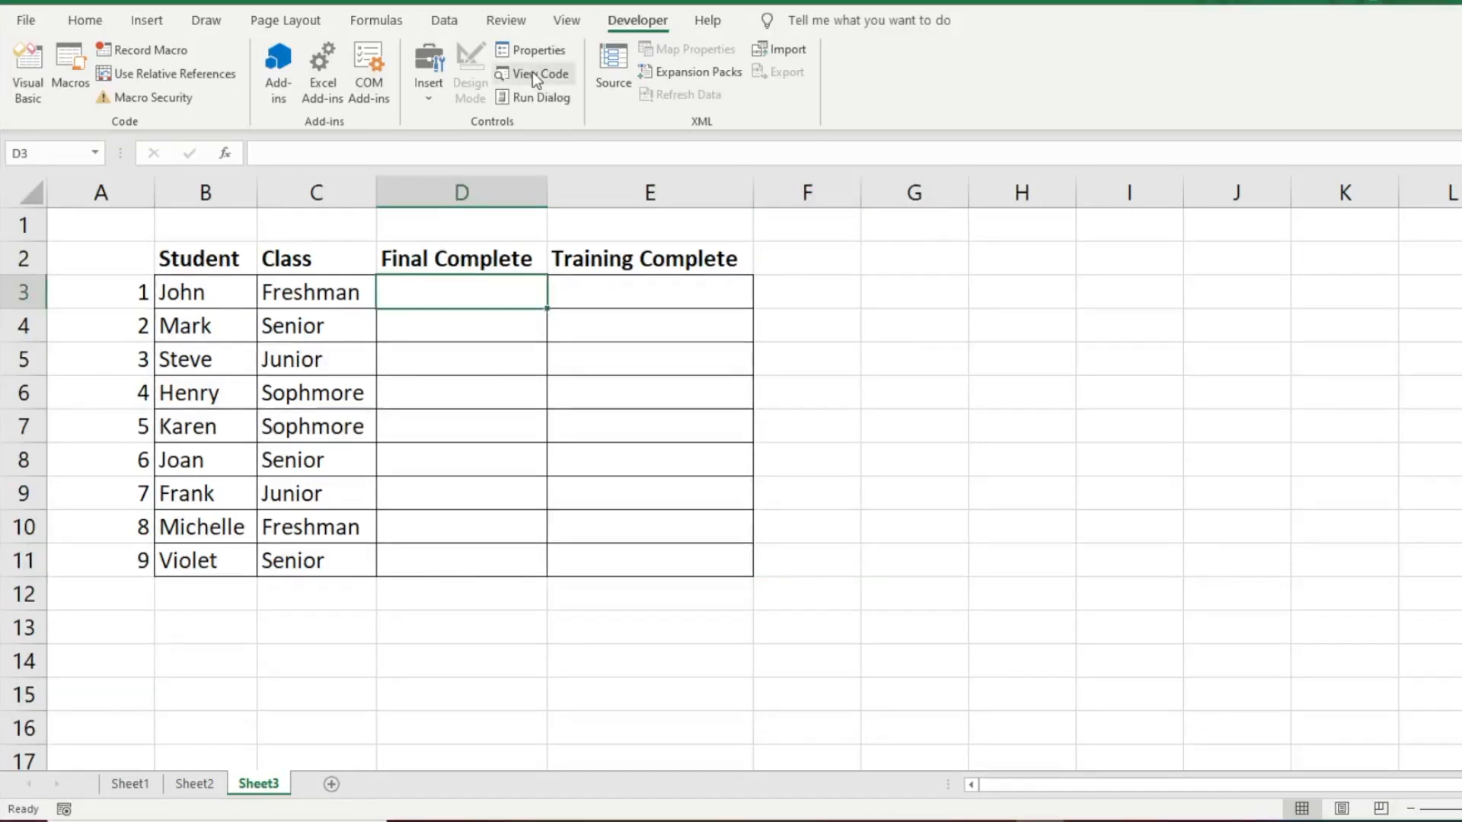
left_click(436, 74)
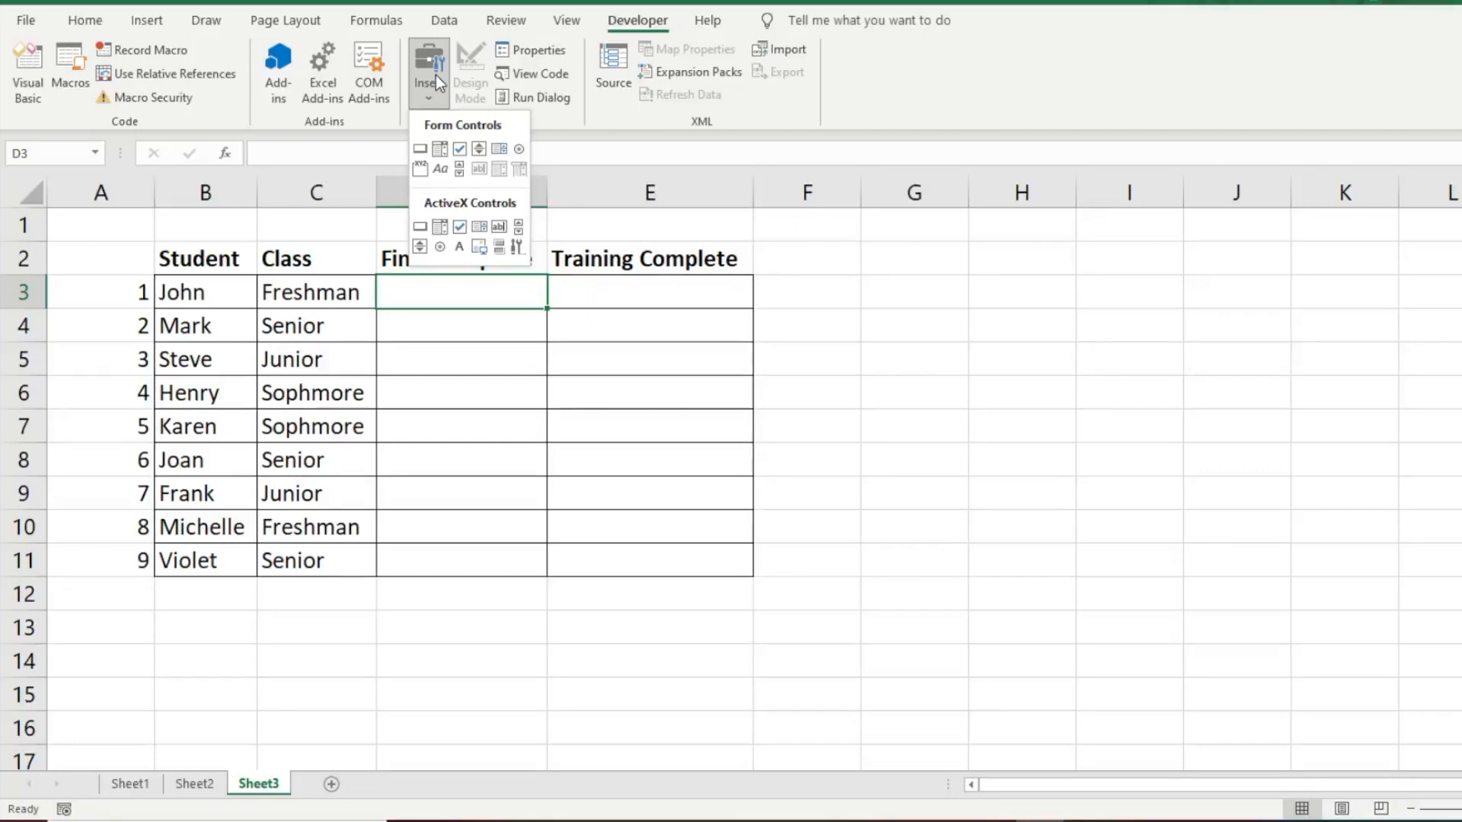
left_click(461, 152)
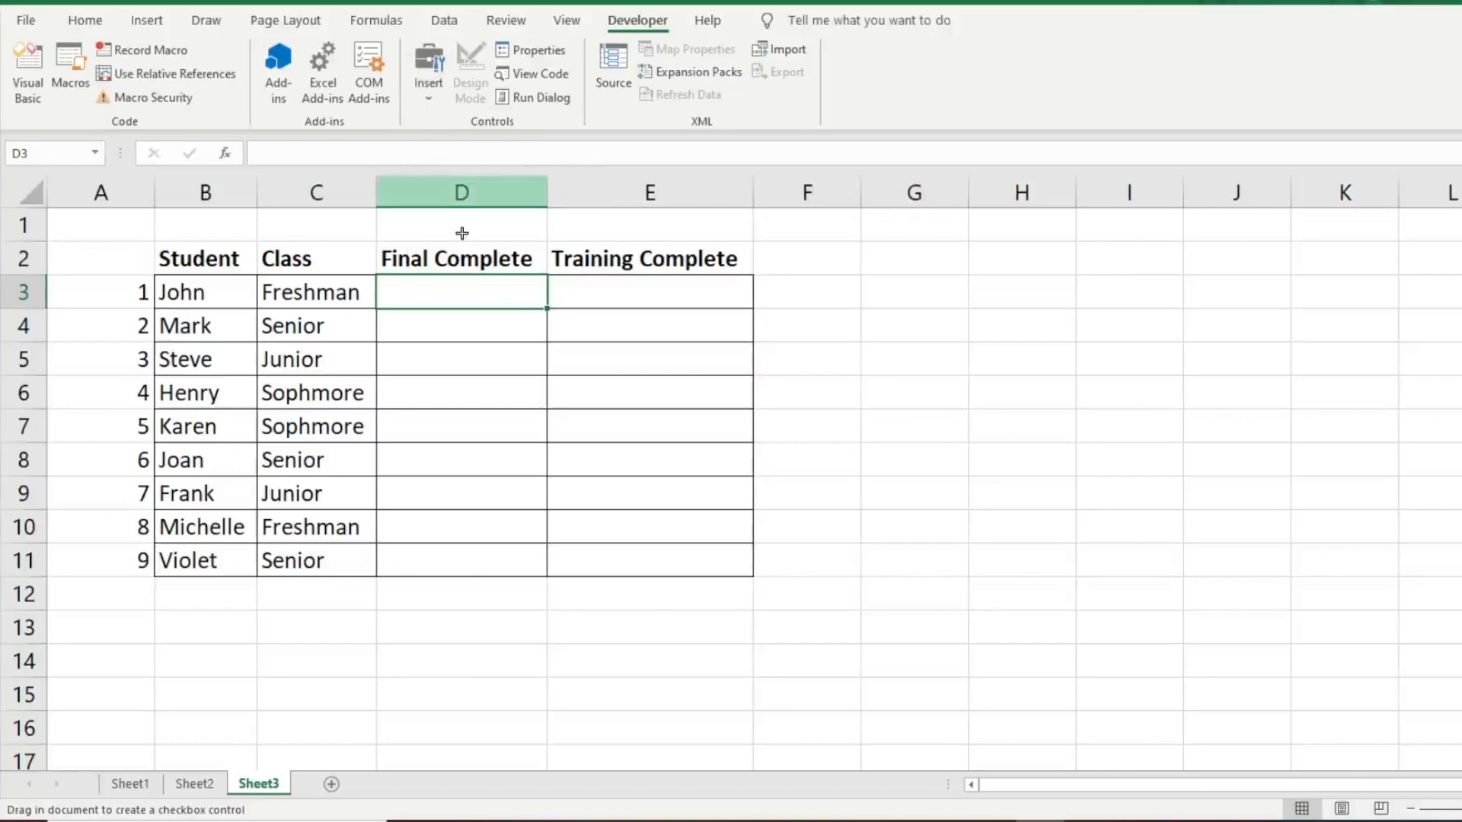
left_click(454, 293)
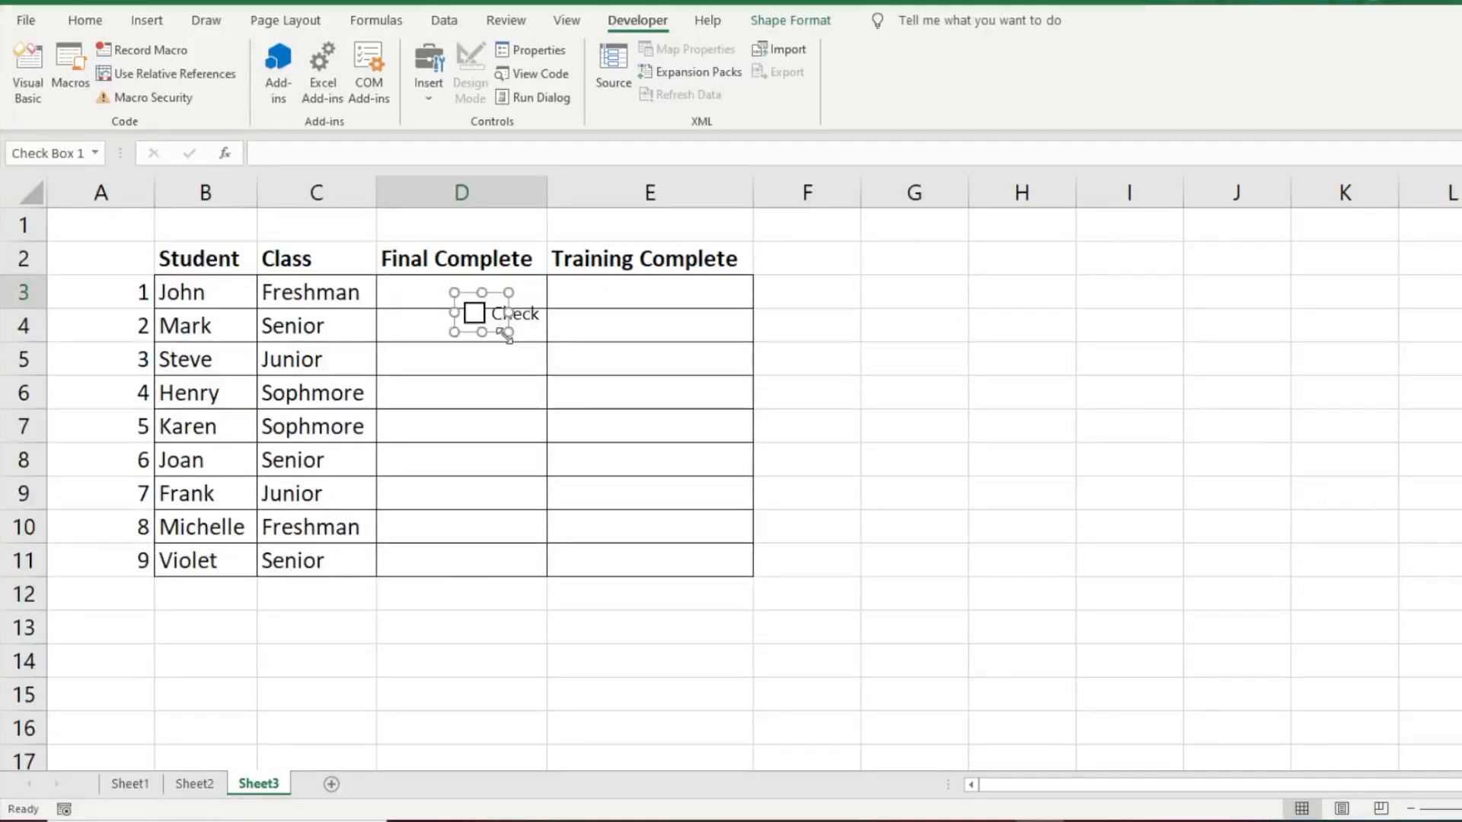
left_click_drag(496, 334, 479, 314)
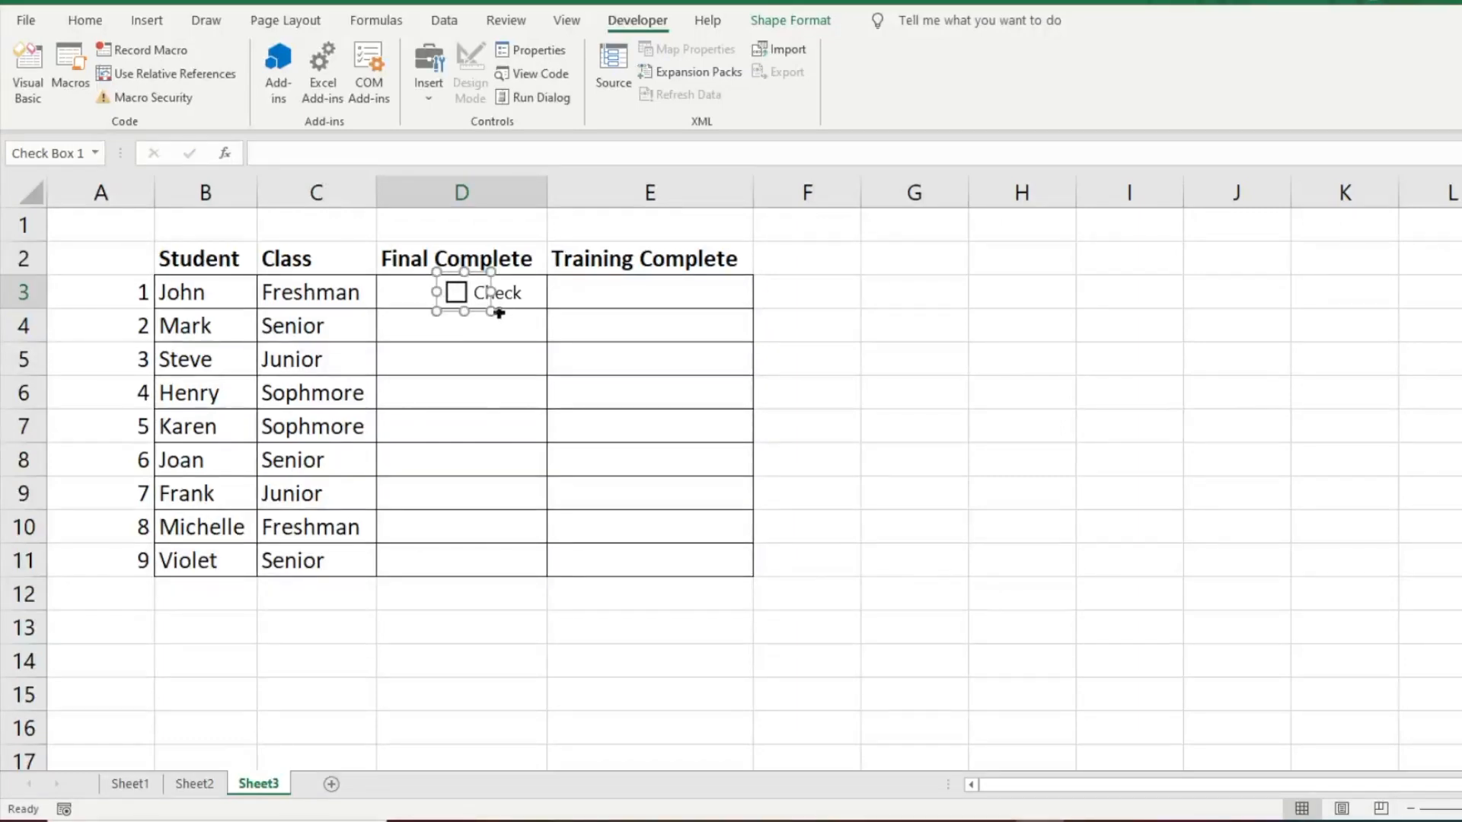
left_click_drag(491, 292, 555, 292)
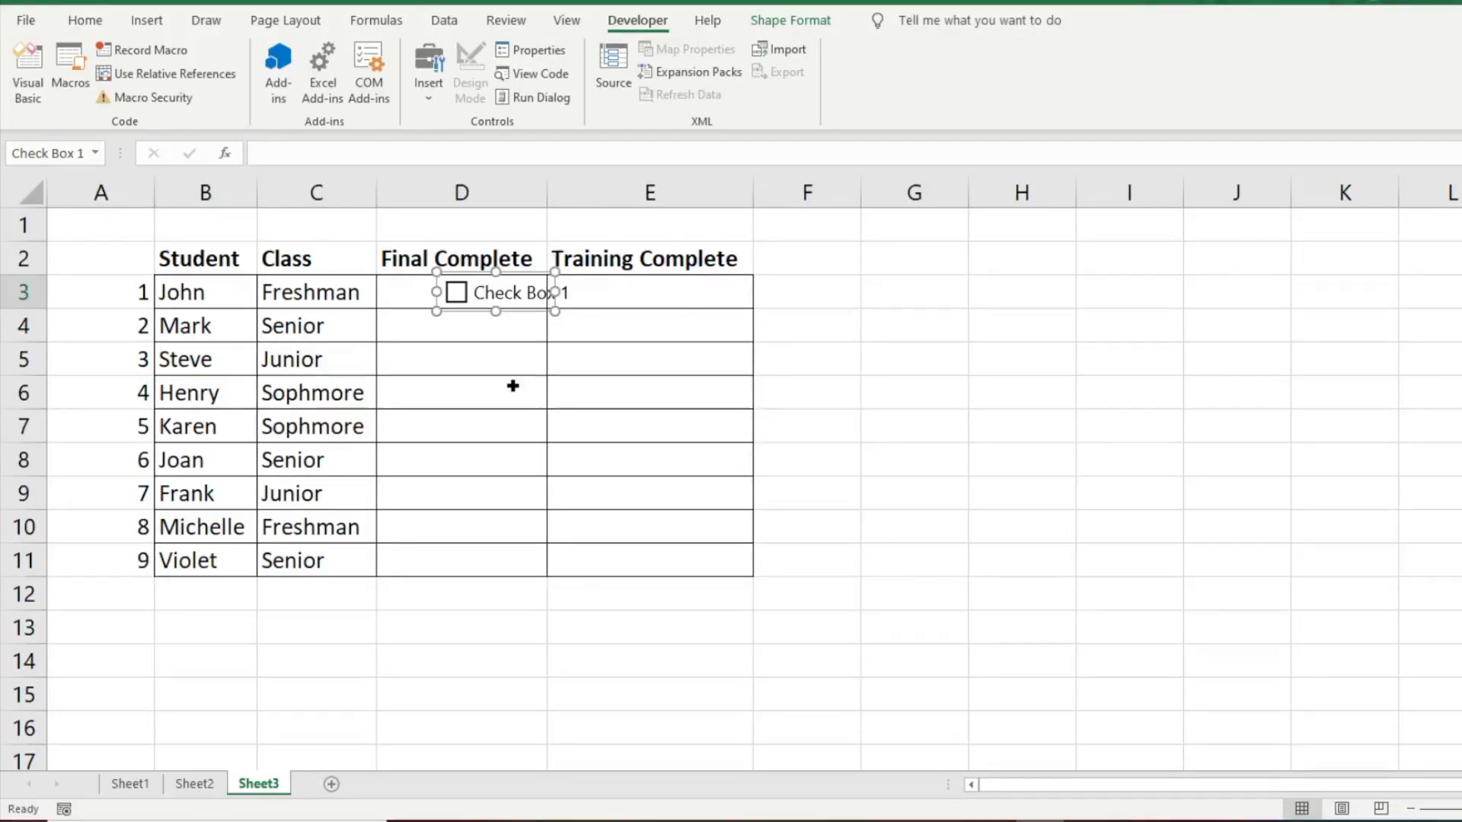
Step: Delete the label text of the check box in D3 so only the box remains
left_click(475, 294)
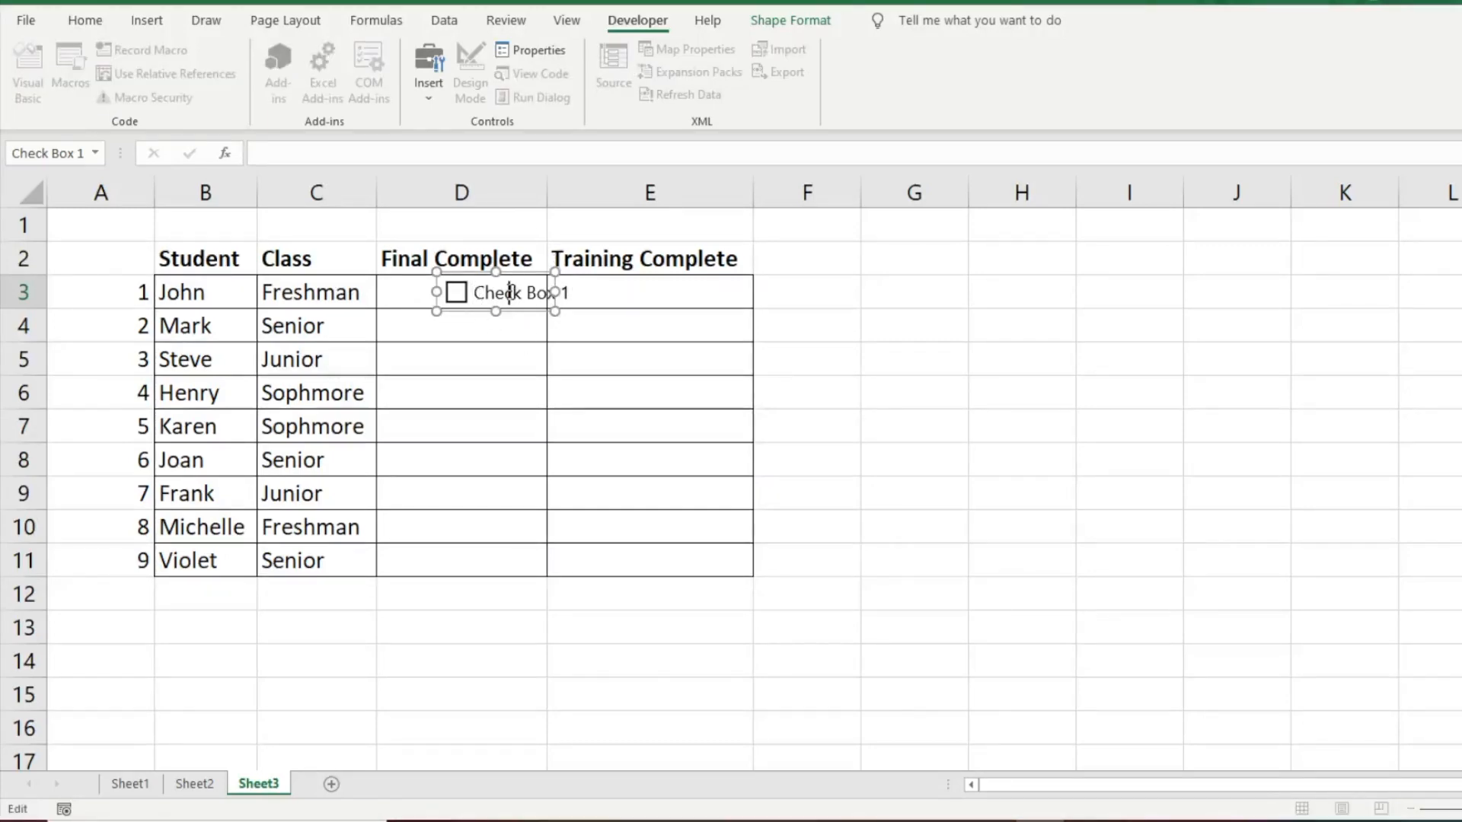
key("Delete")
key("Delete")
key("Delete")
key("Delete")
key("Delete")
key("Delete")
key("Delete")
key("Delete")
key("Delete")
key("Delete")
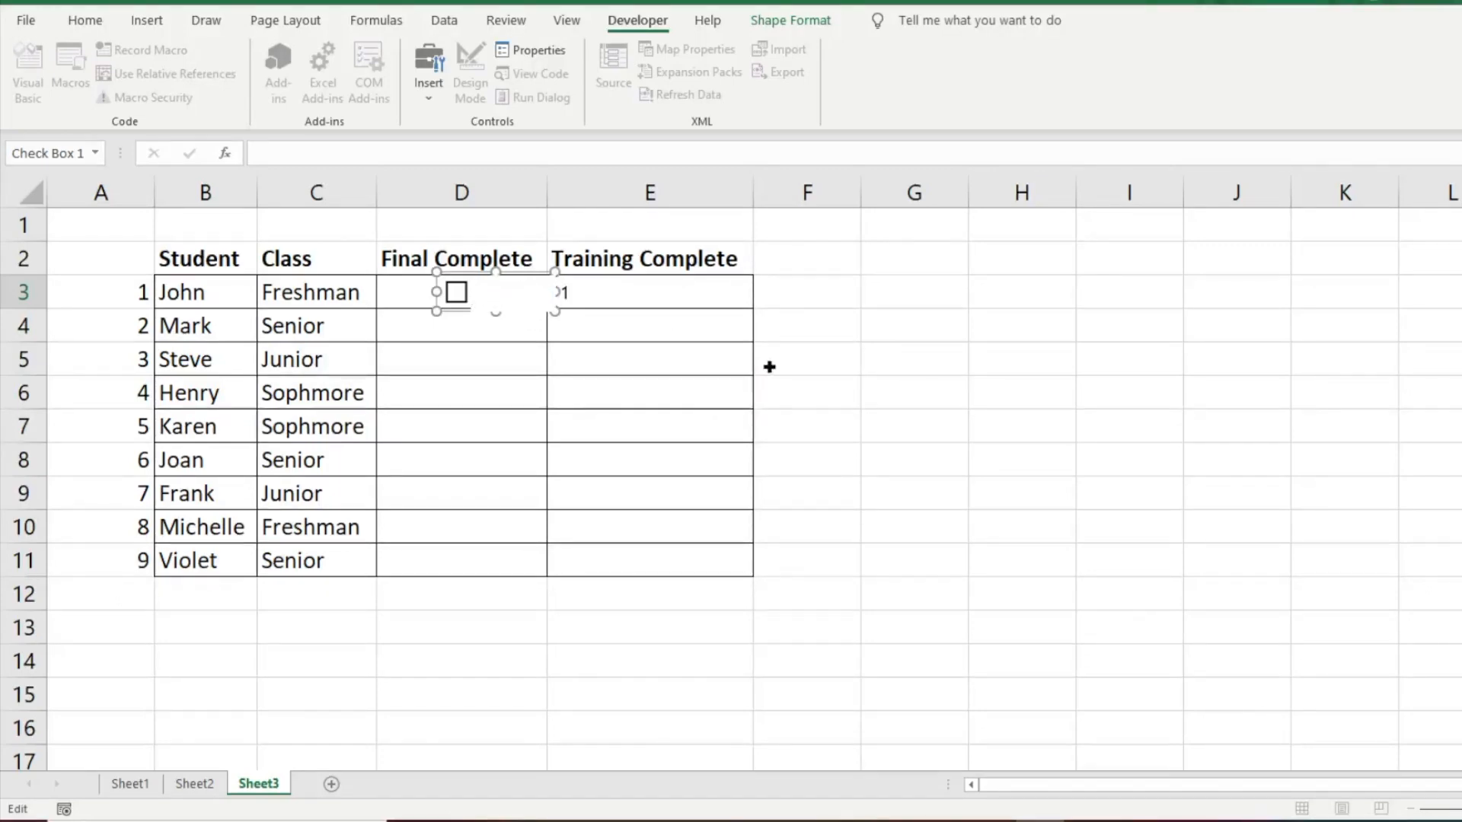
left_click(804, 378)
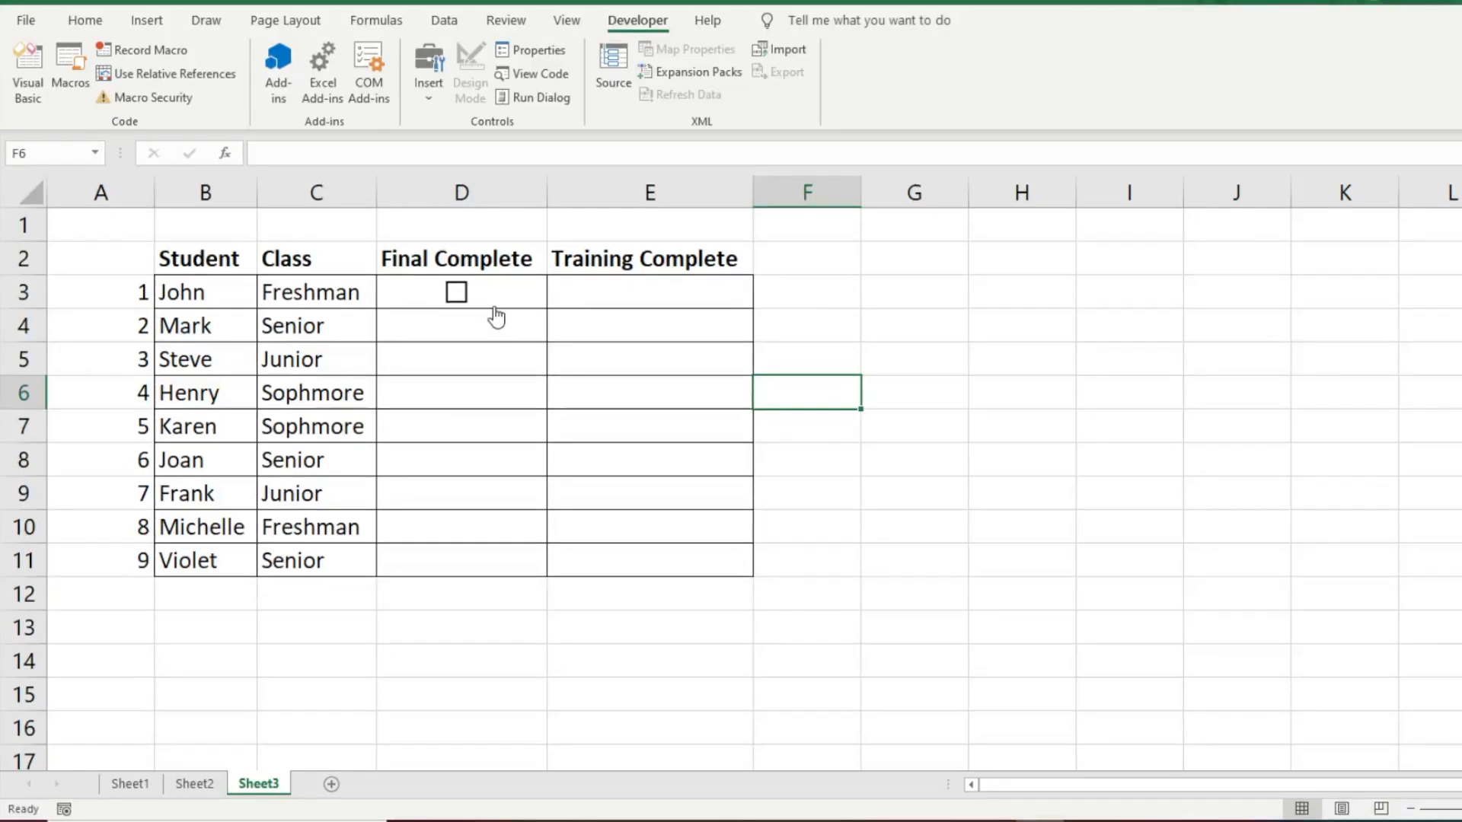
Step: Test the check box in D3 by toggling it on and off
left_click(470, 294)
left_click(495, 301)
left_click(530, 306)
left_click(531, 306)
left_click(529, 304)
left_click(521, 304)
Step: Nudge the check box slightly to the right within D3 and select the cell beneath it
right_click(481, 291)
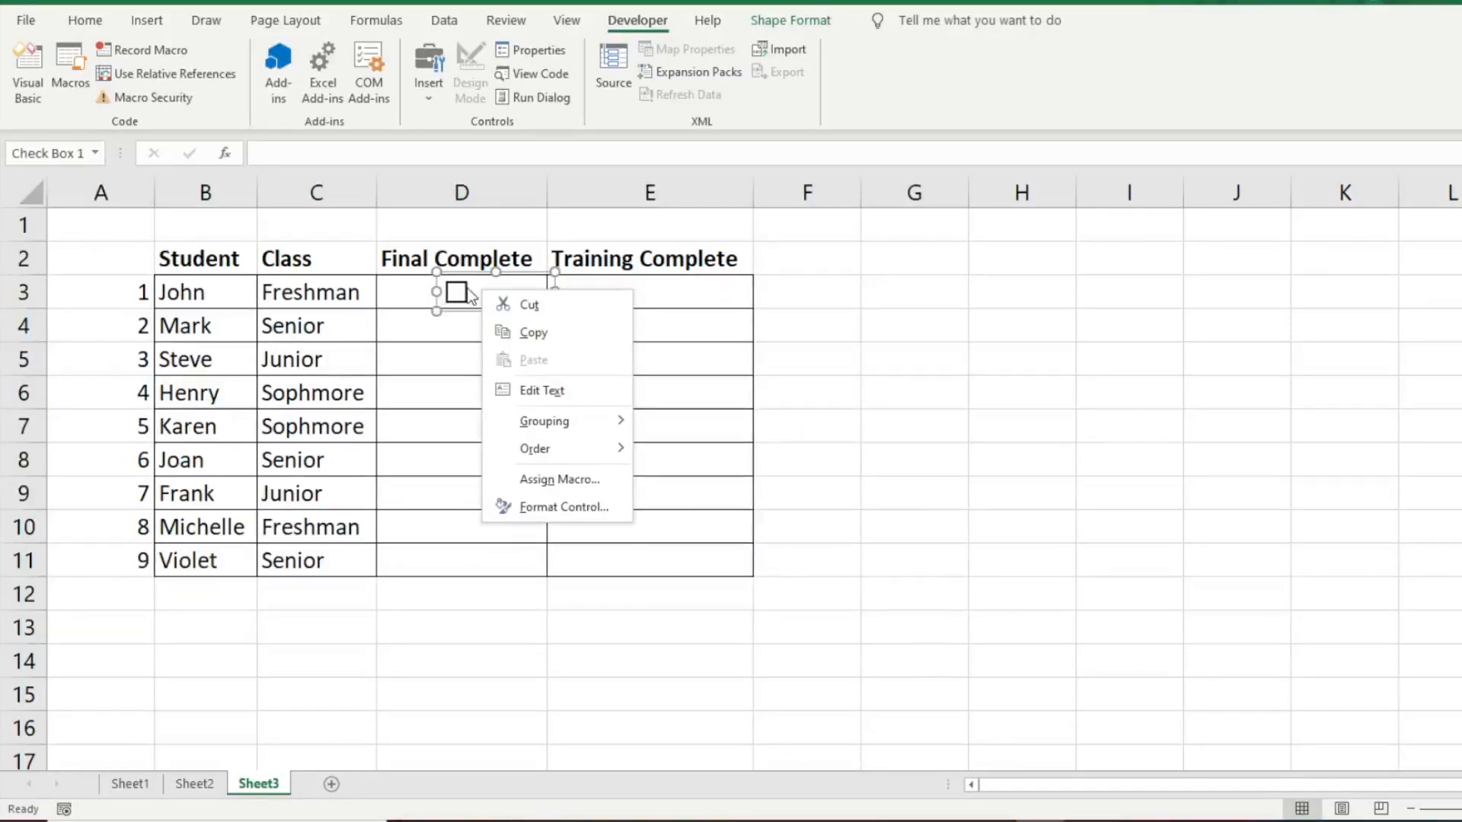
left_click(473, 282)
mouse_move(478, 274)
left_mouse_down()
mouse_move(421, 274)
mouse_move(547, 277)
mouse_move(479, 274)
left_mouse_up()
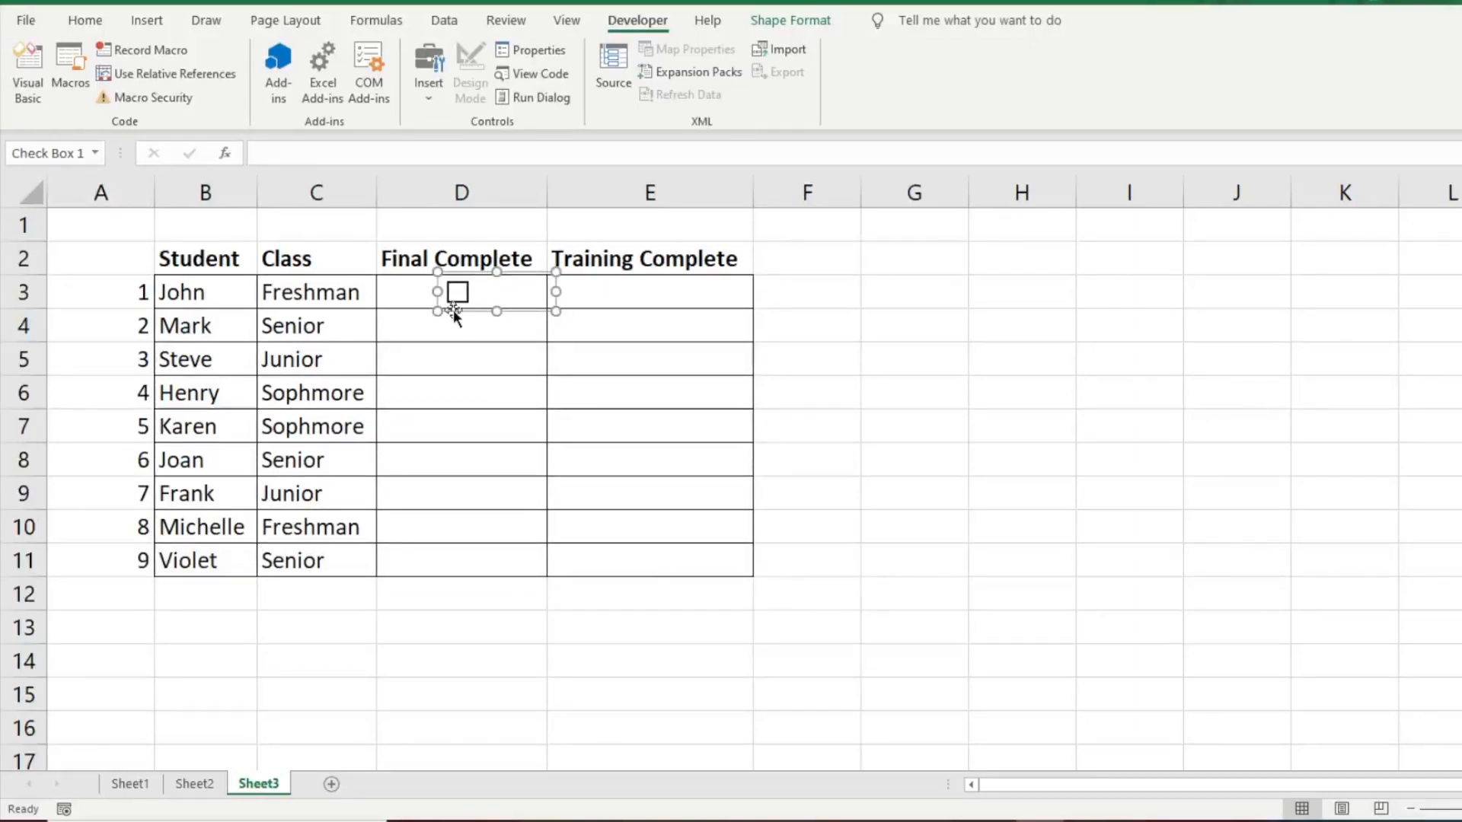
left_click(395, 294)
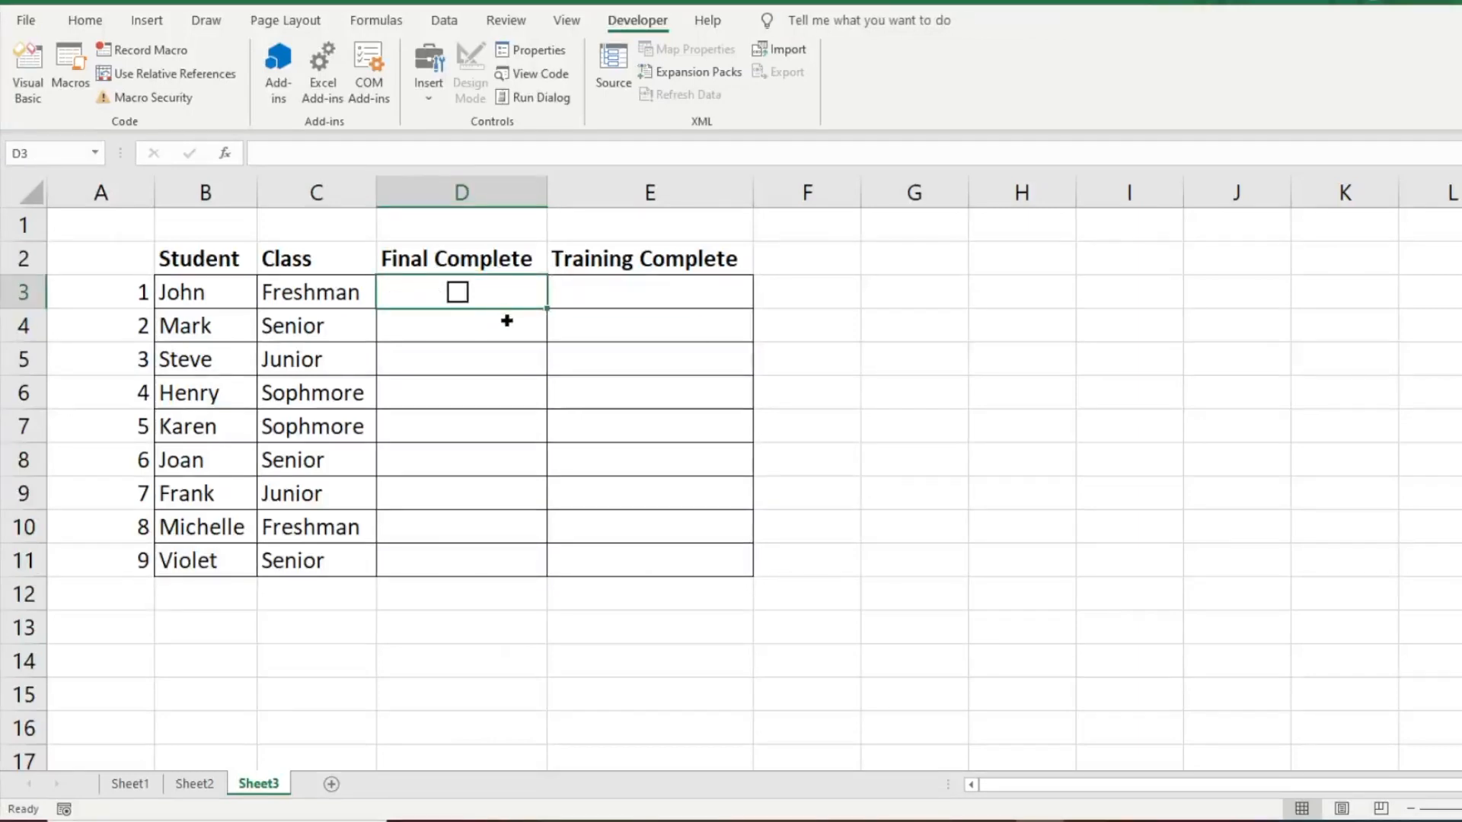
Step: Toggle the repositioned check box in D3 several times, leaving it cleared
left_click(459, 294)
left_click(463, 296)
left_click(463, 299)
left_click(460, 299)
left_click(546, 316)
left_click(550, 317)
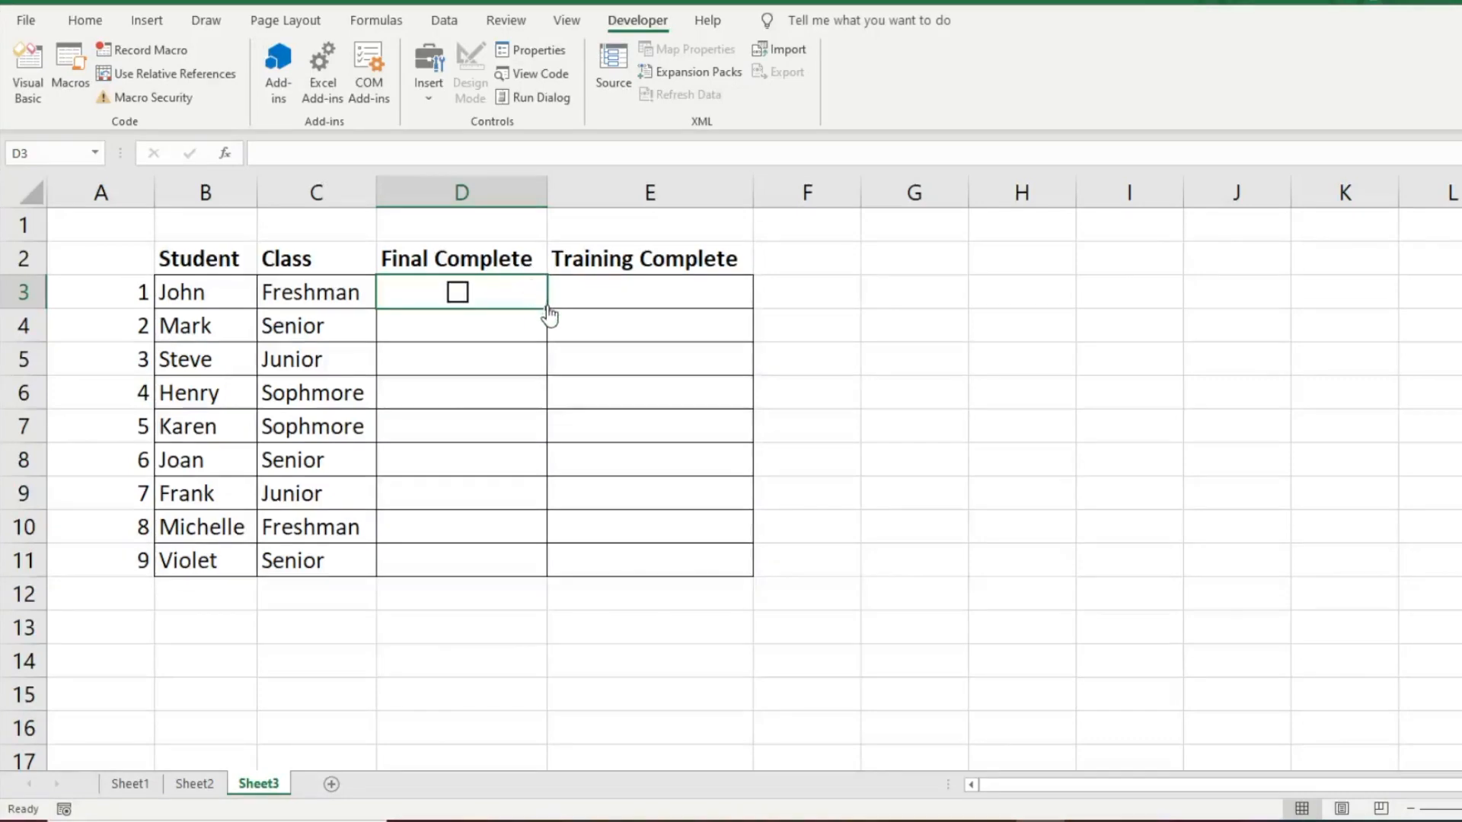
Step: Widen column D and fill the check box from D3 down through D11
left_click_drag(549, 185, 584, 184)
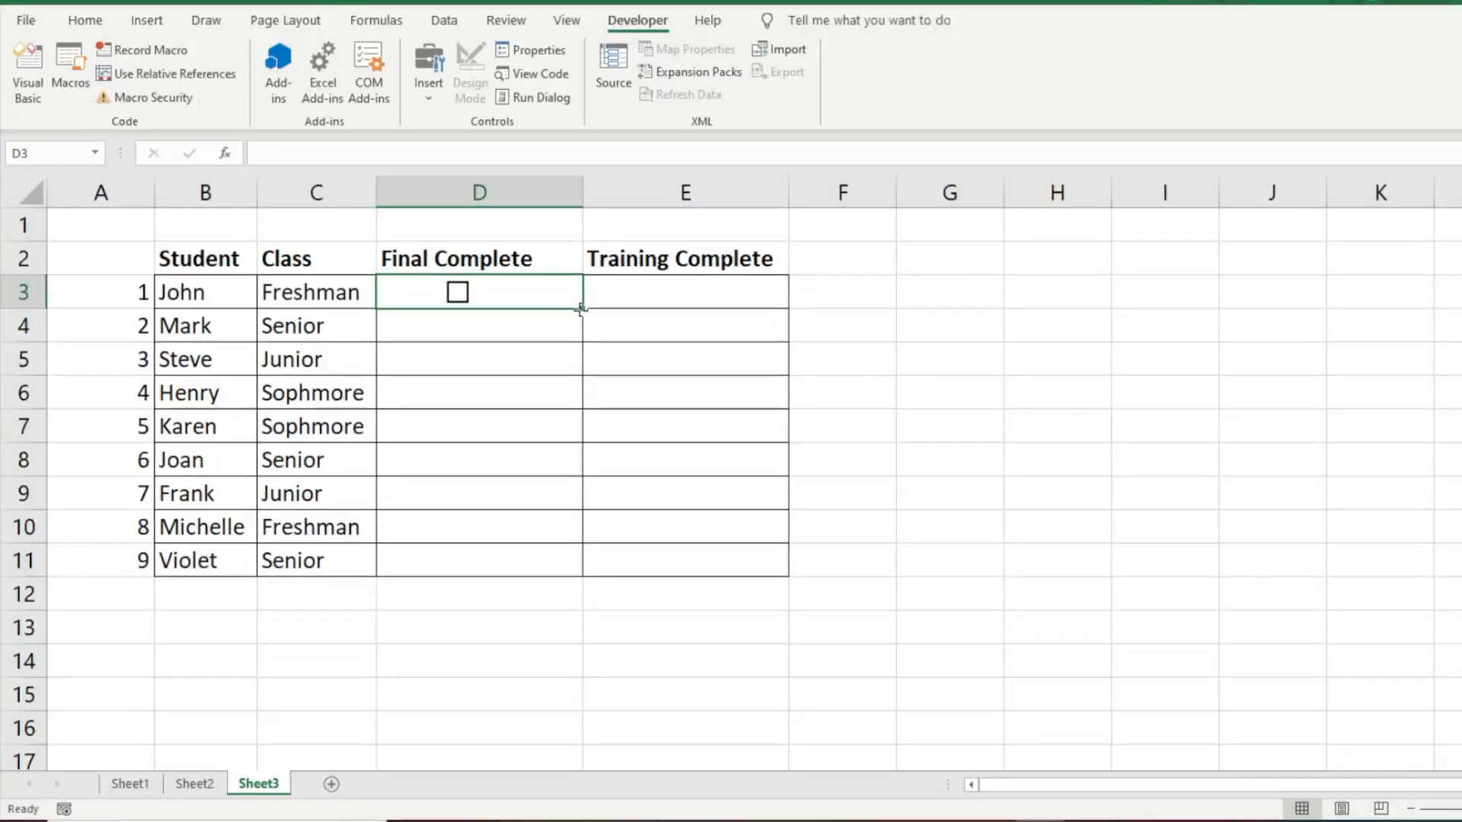
left_click_drag(581, 307, 562, 450)
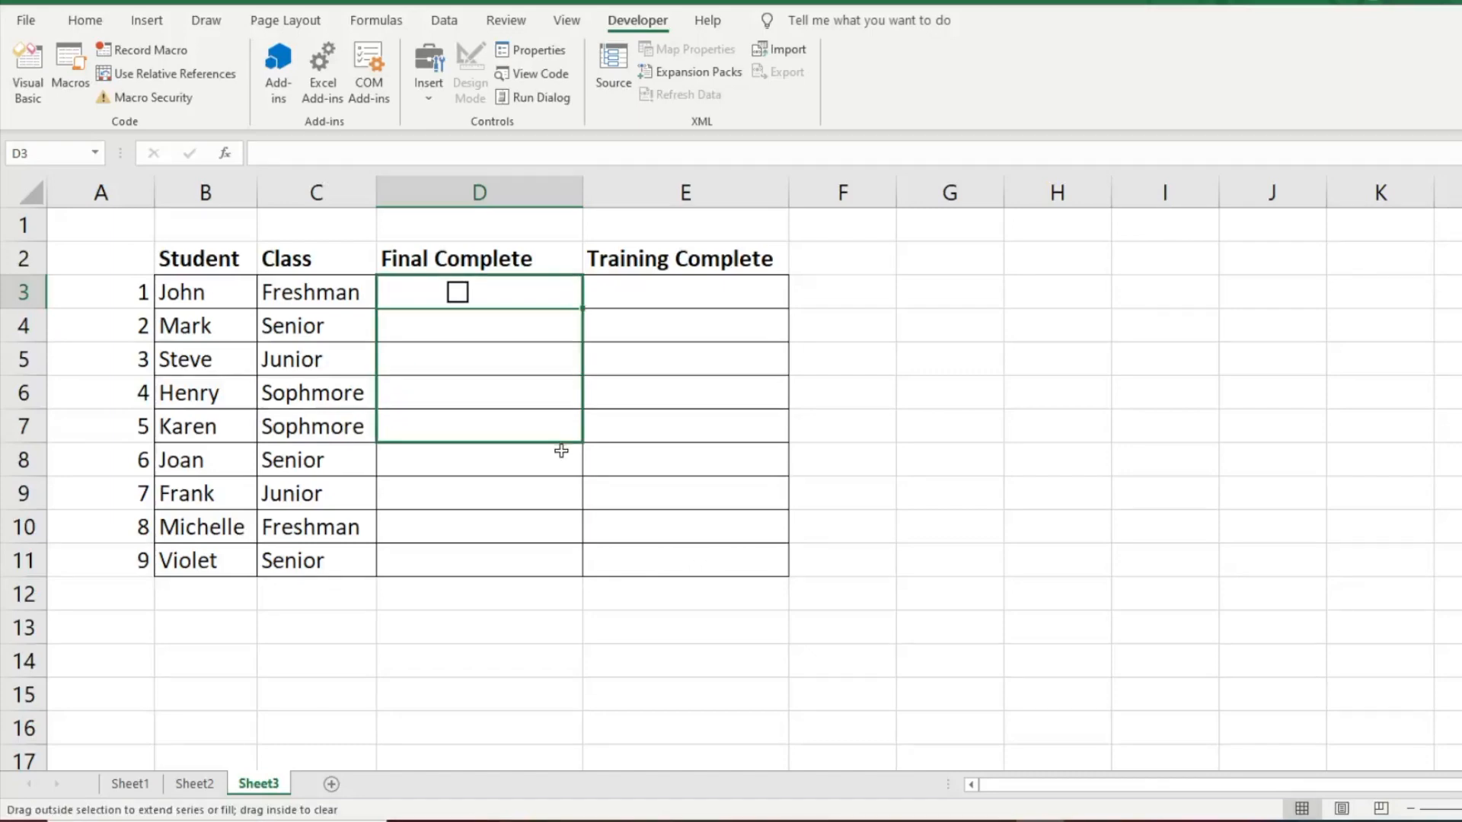
left_click_drag(562, 451, 553, 571)
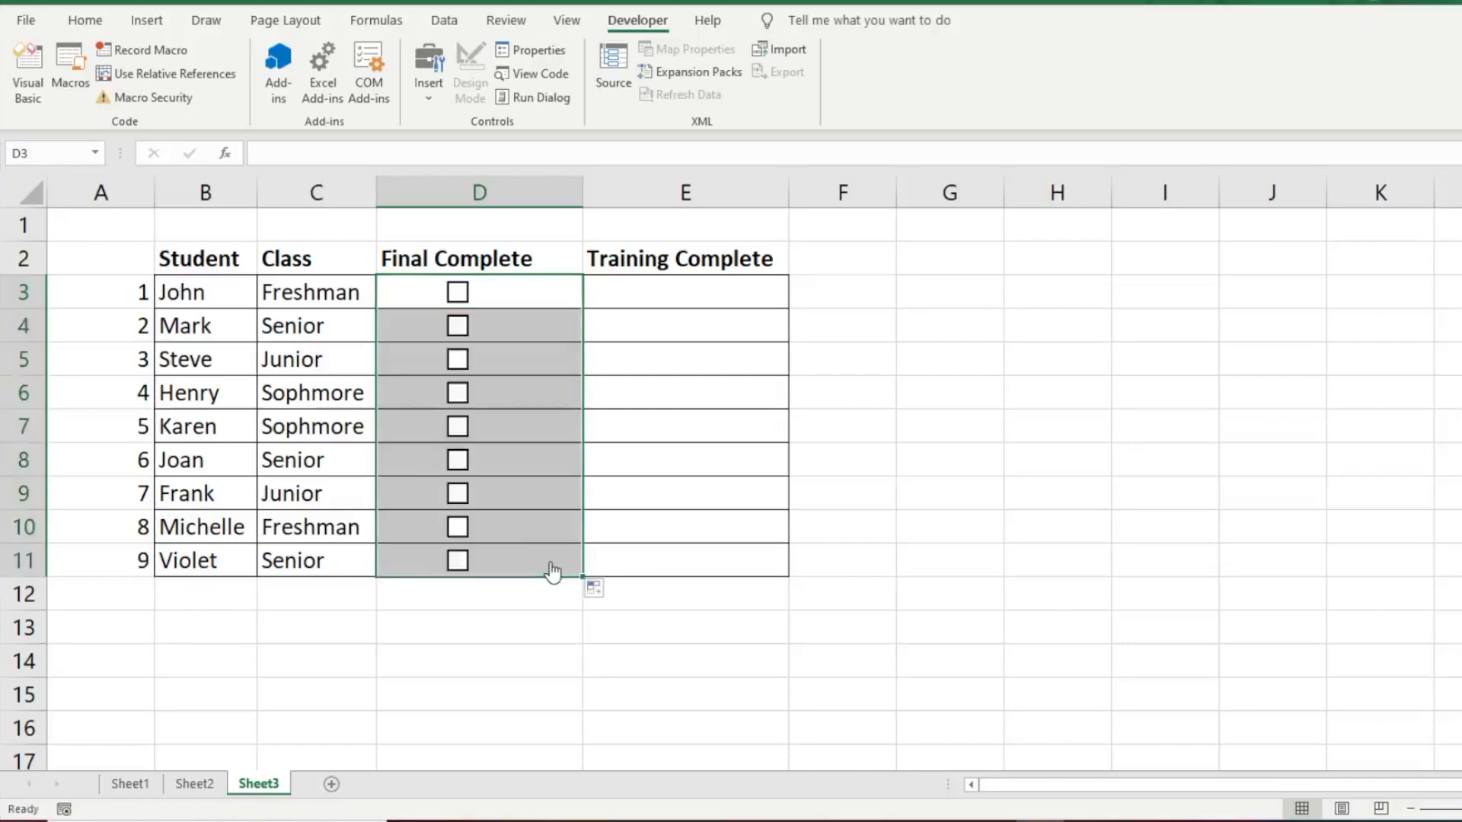
left_click(503, 630)
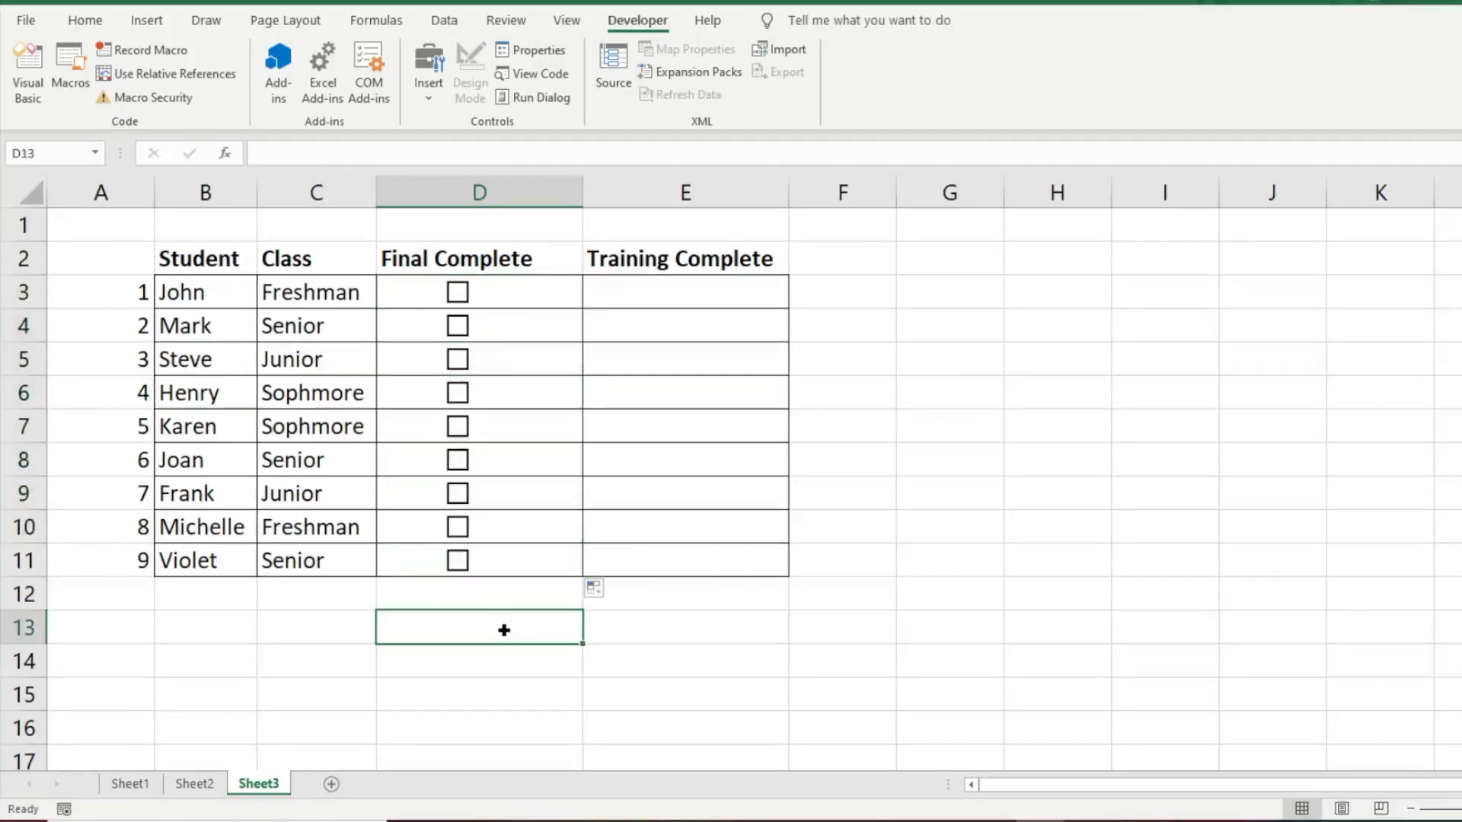
Step: Tick the check boxes in D3, D5, D6, D8 and D10, and narrow column D slightly
left_click(458, 292)
left_click(458, 358)
left_click_drag(582, 194, 561, 196)
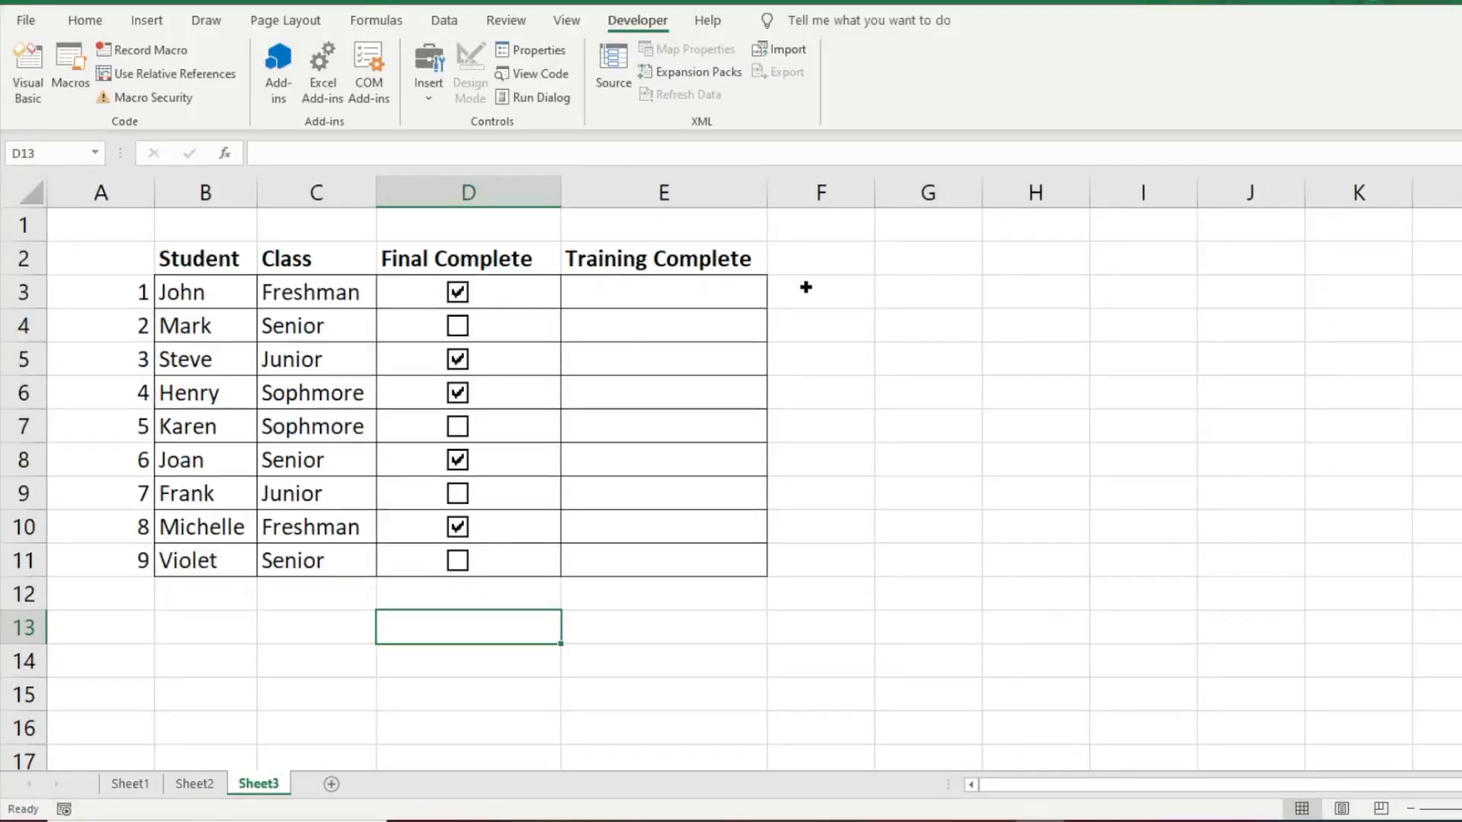
Step: Insert a form-control check box in the Training Complete column and align it within cell E3
left_click(649, 290)
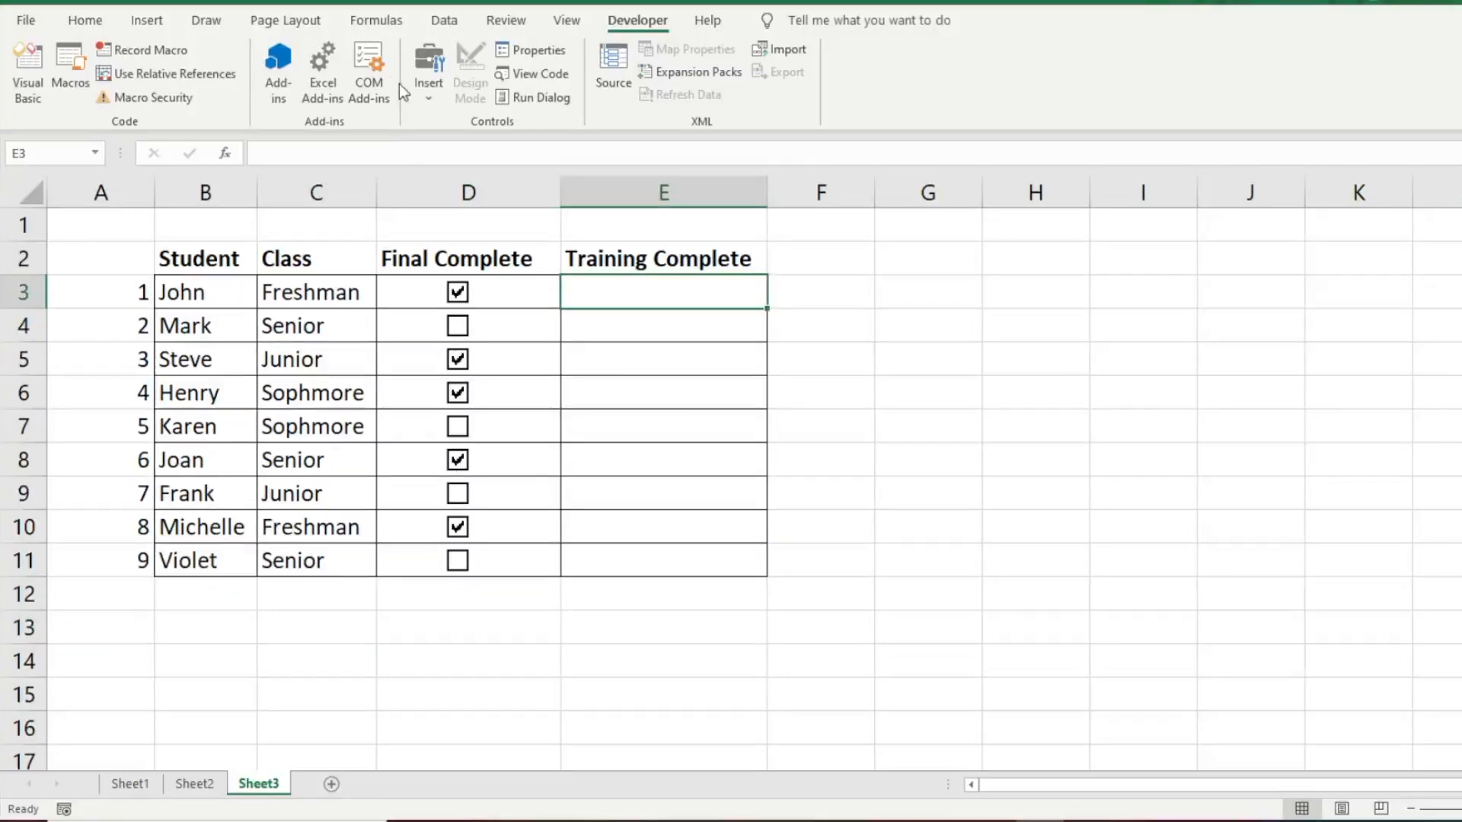
left_click(432, 96)
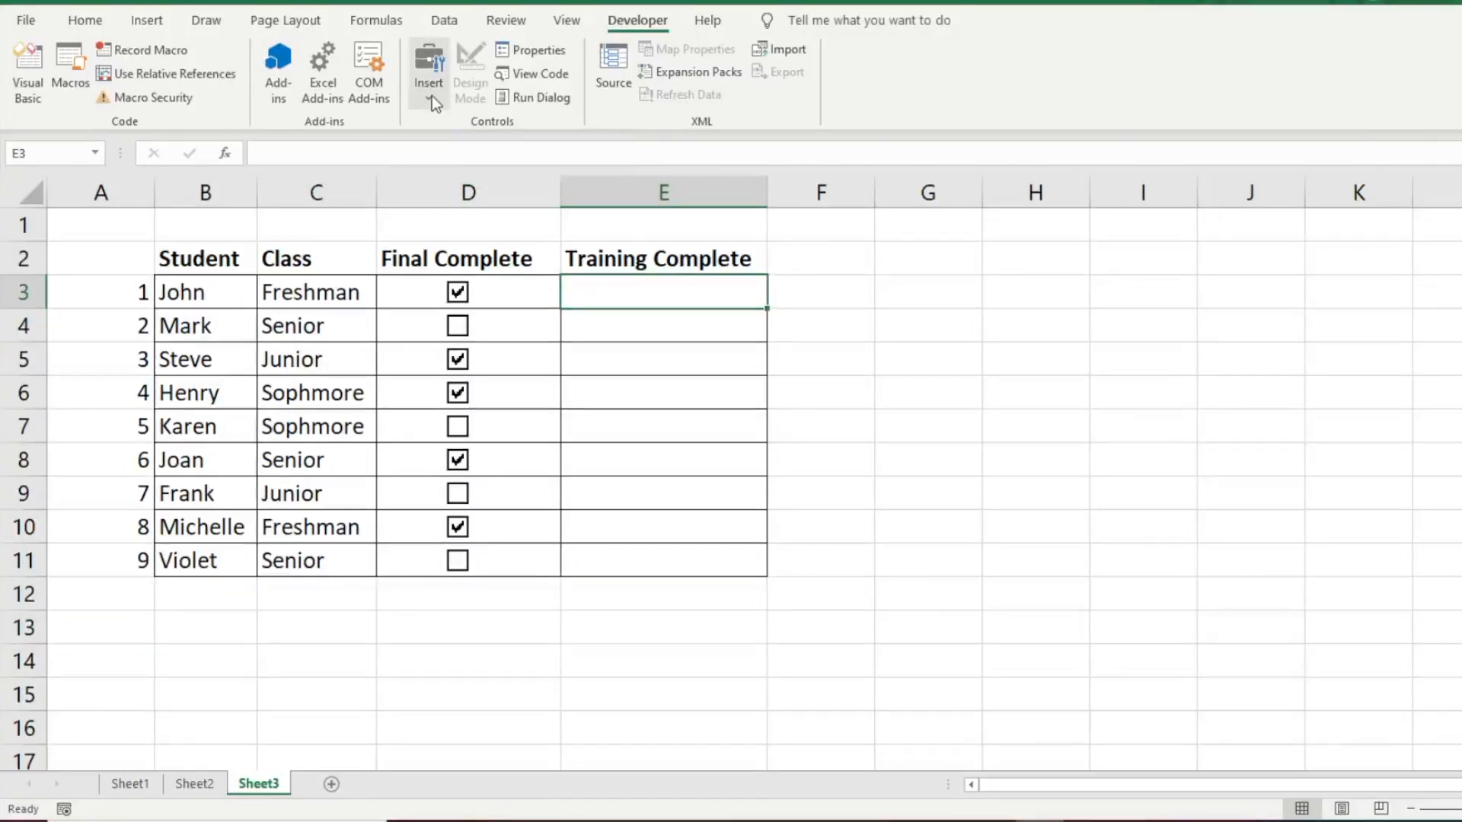
left_click(459, 150)
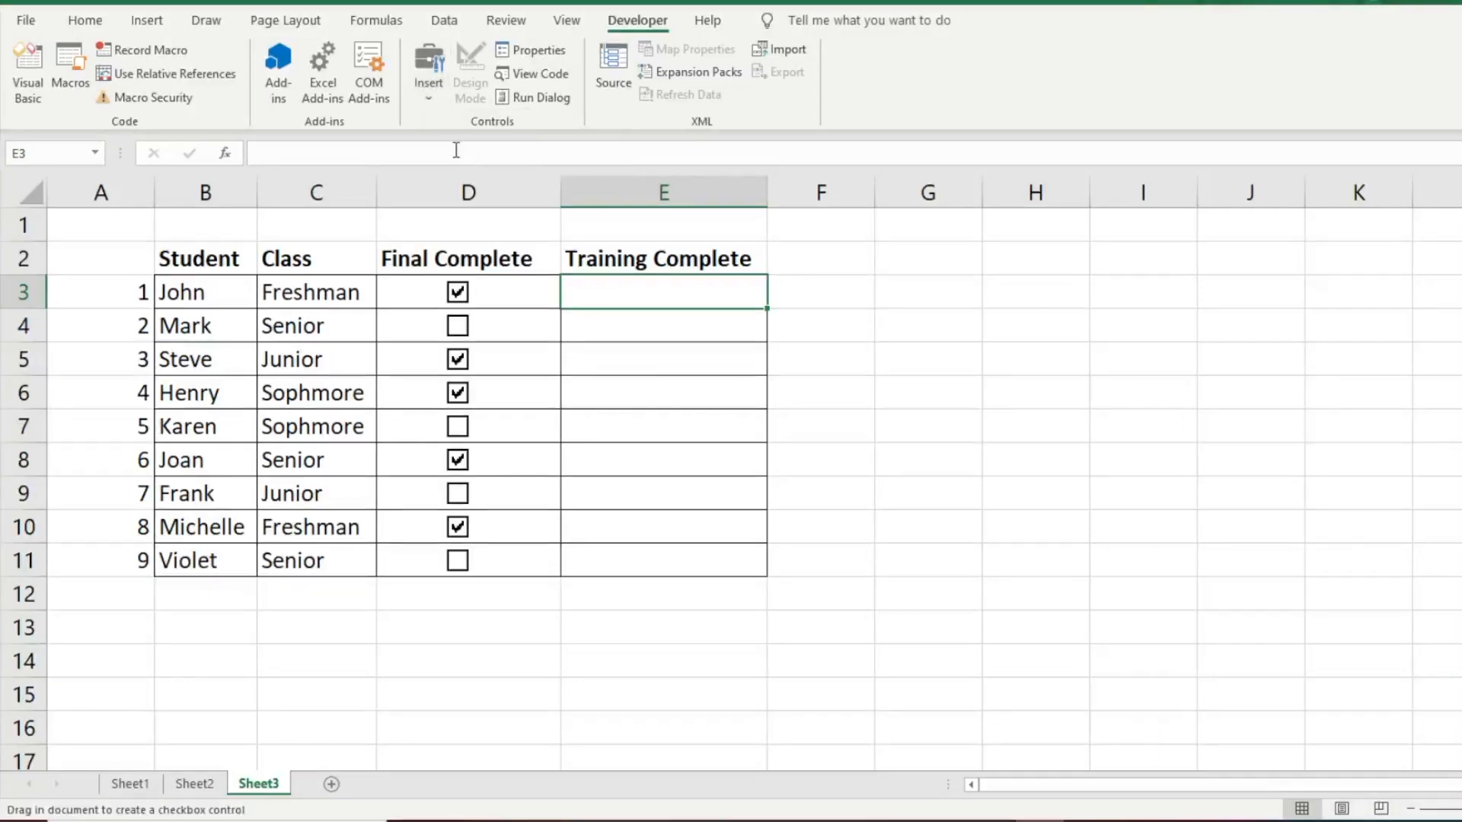
left_click(640, 290)
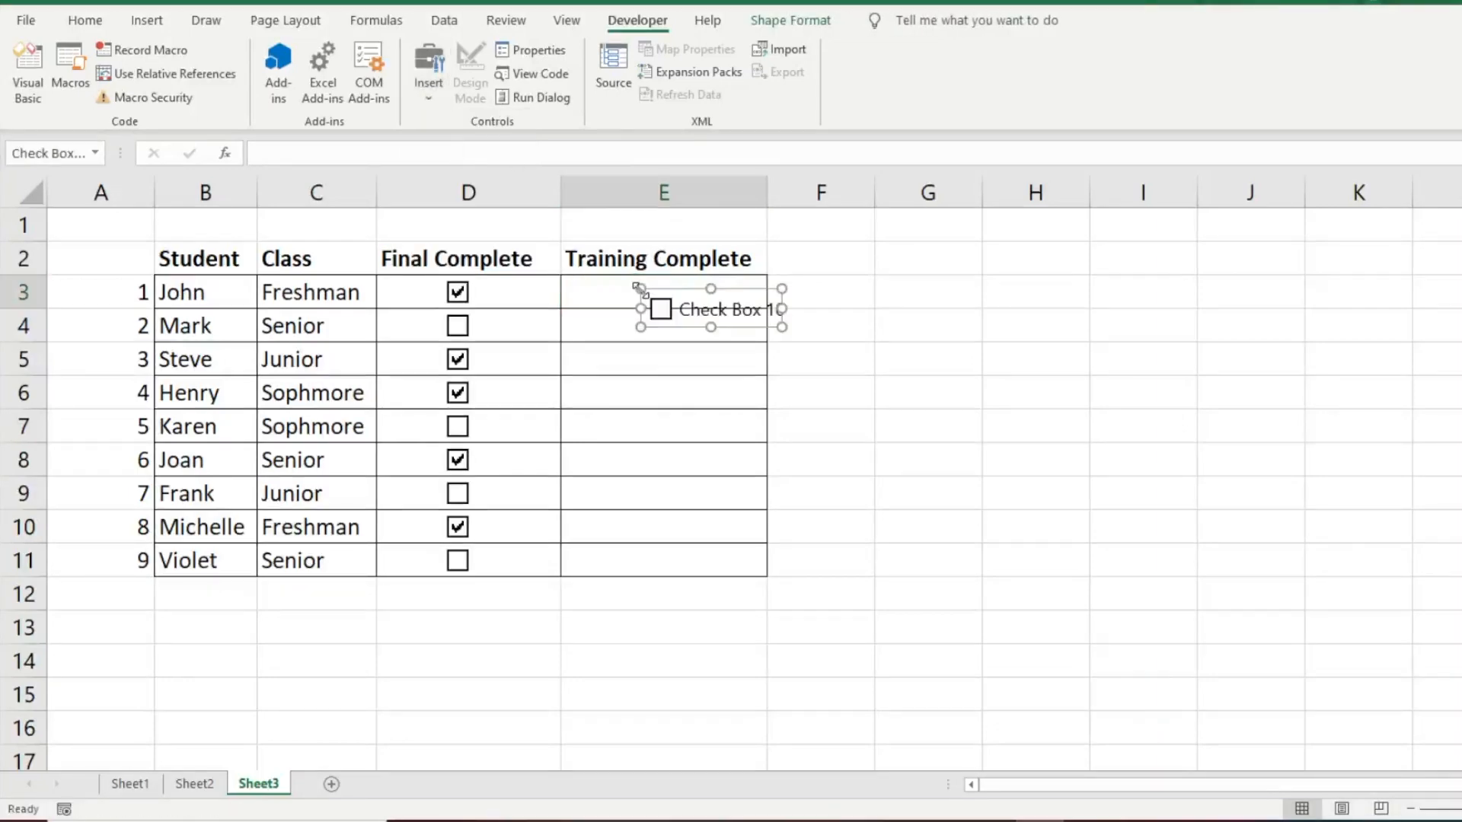
left_click_drag(681, 289, 830, 311)
Step: Remove the label text from the check box in E3
left_click(691, 290)
type("C")
key("BackSpace")
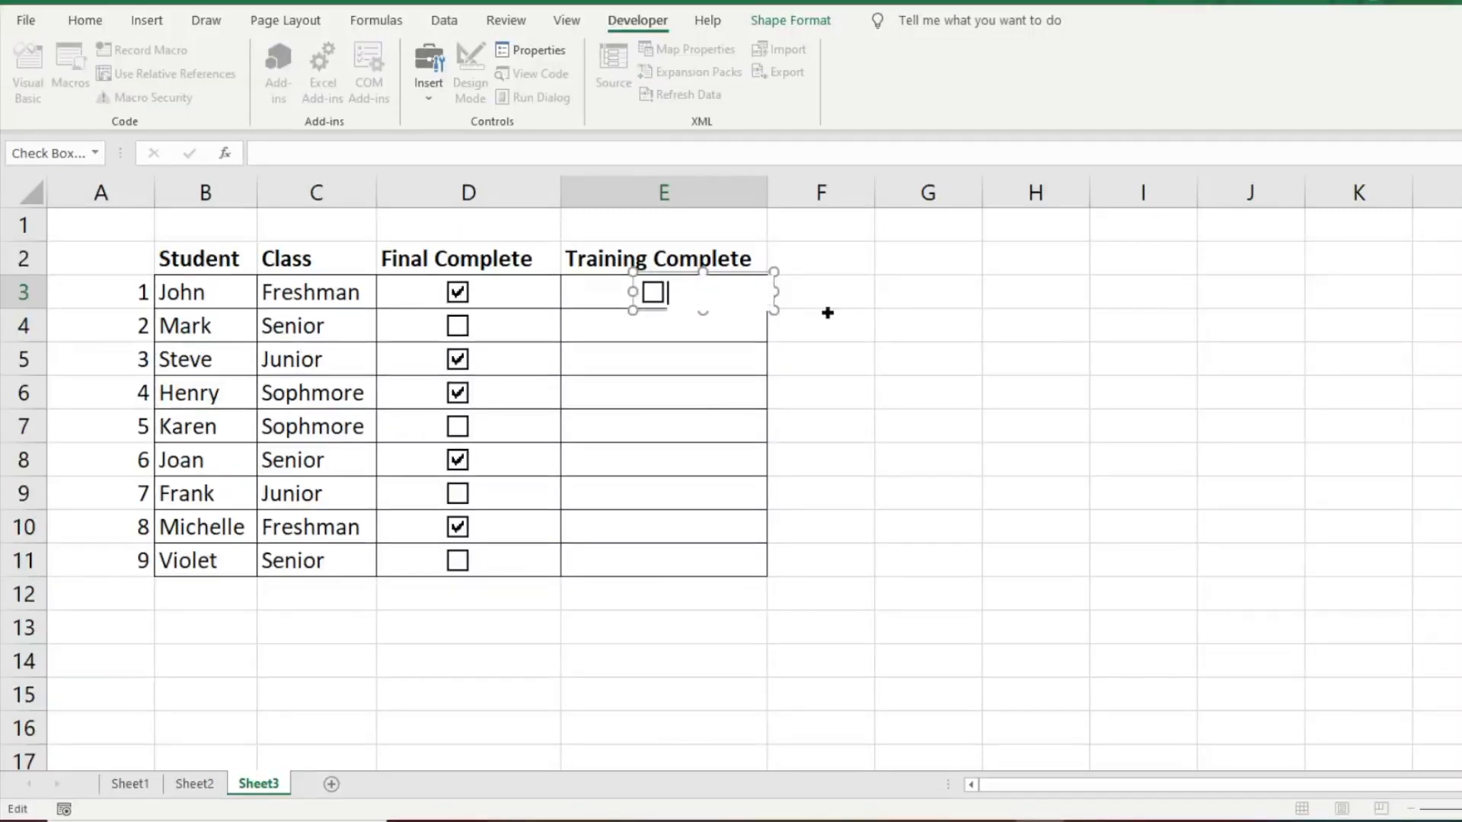
left_click(828, 313)
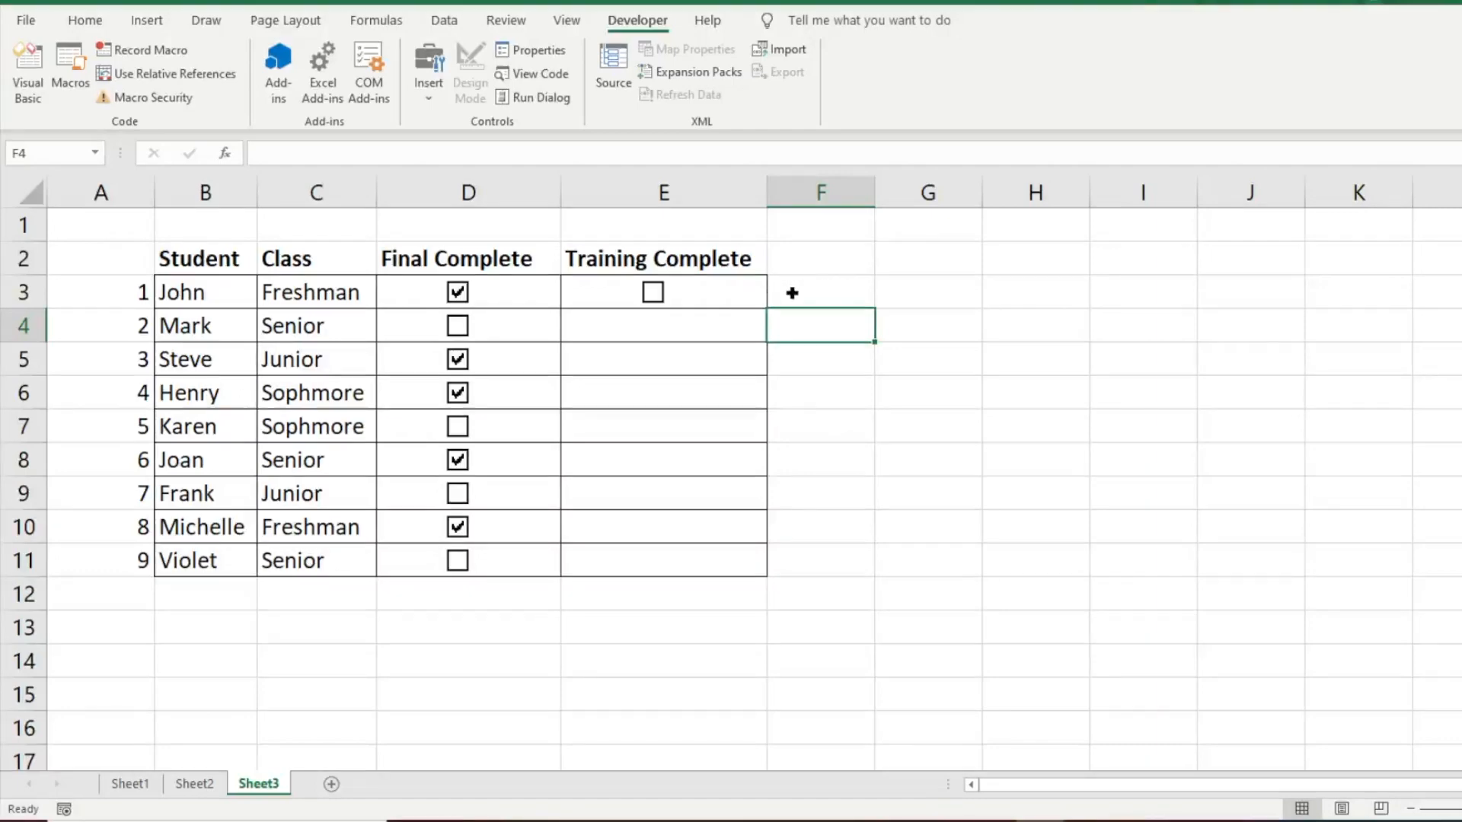
Step: Format the E3 check box control with an Unchecked value and link it to cell F3
left_click(626, 291)
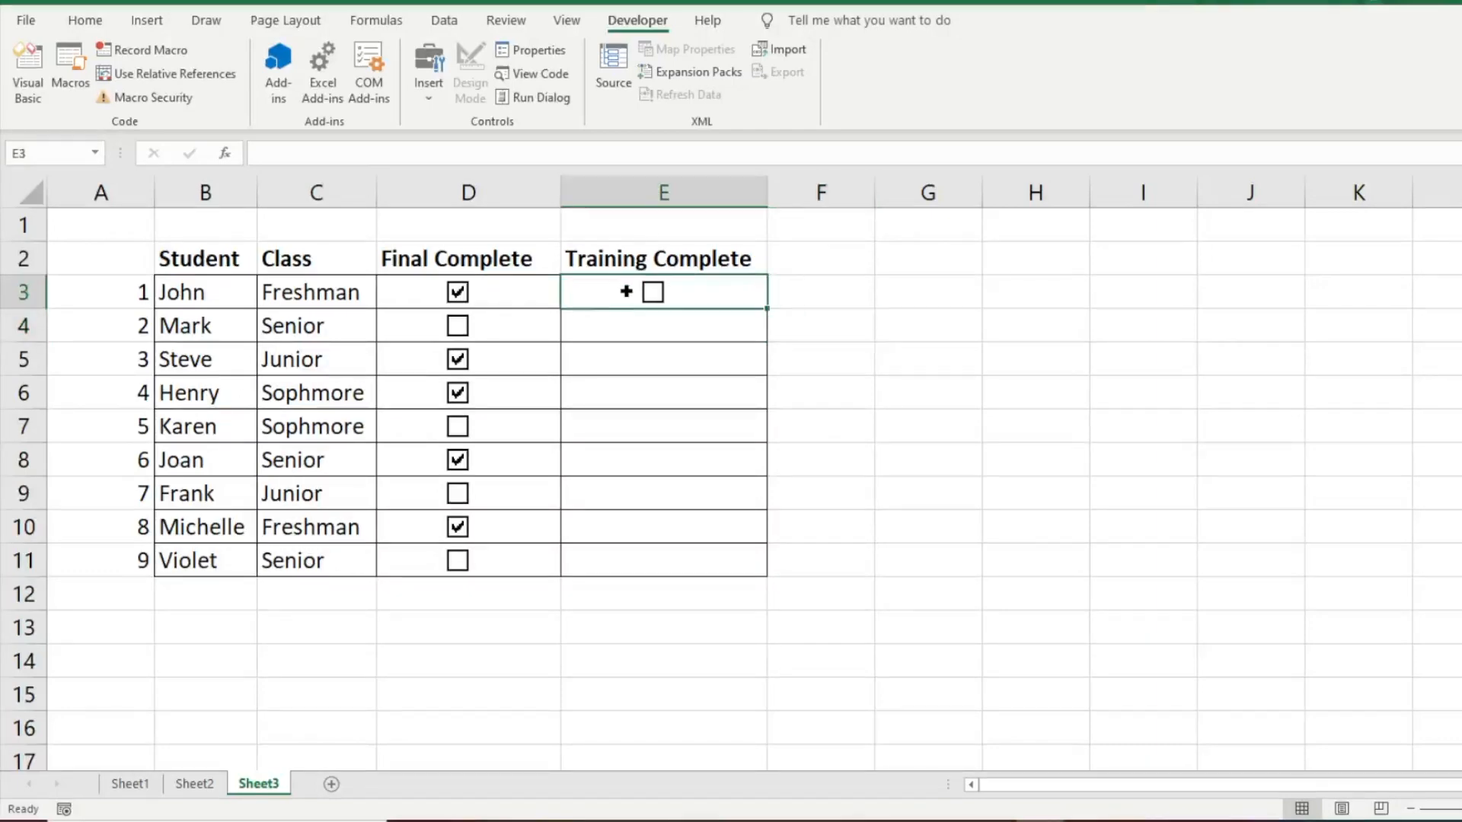
right_click(665, 302)
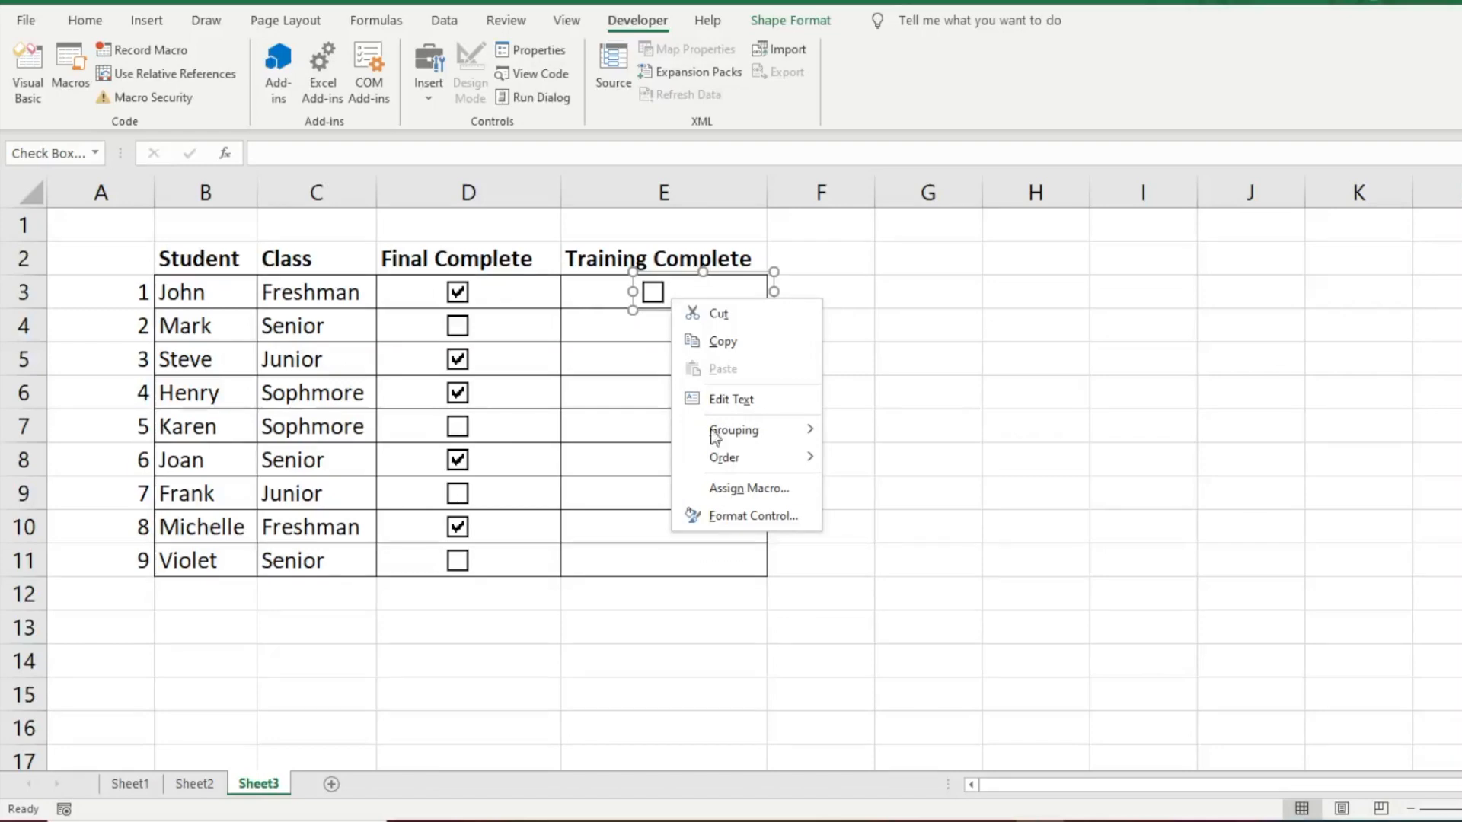
left_click(731, 515)
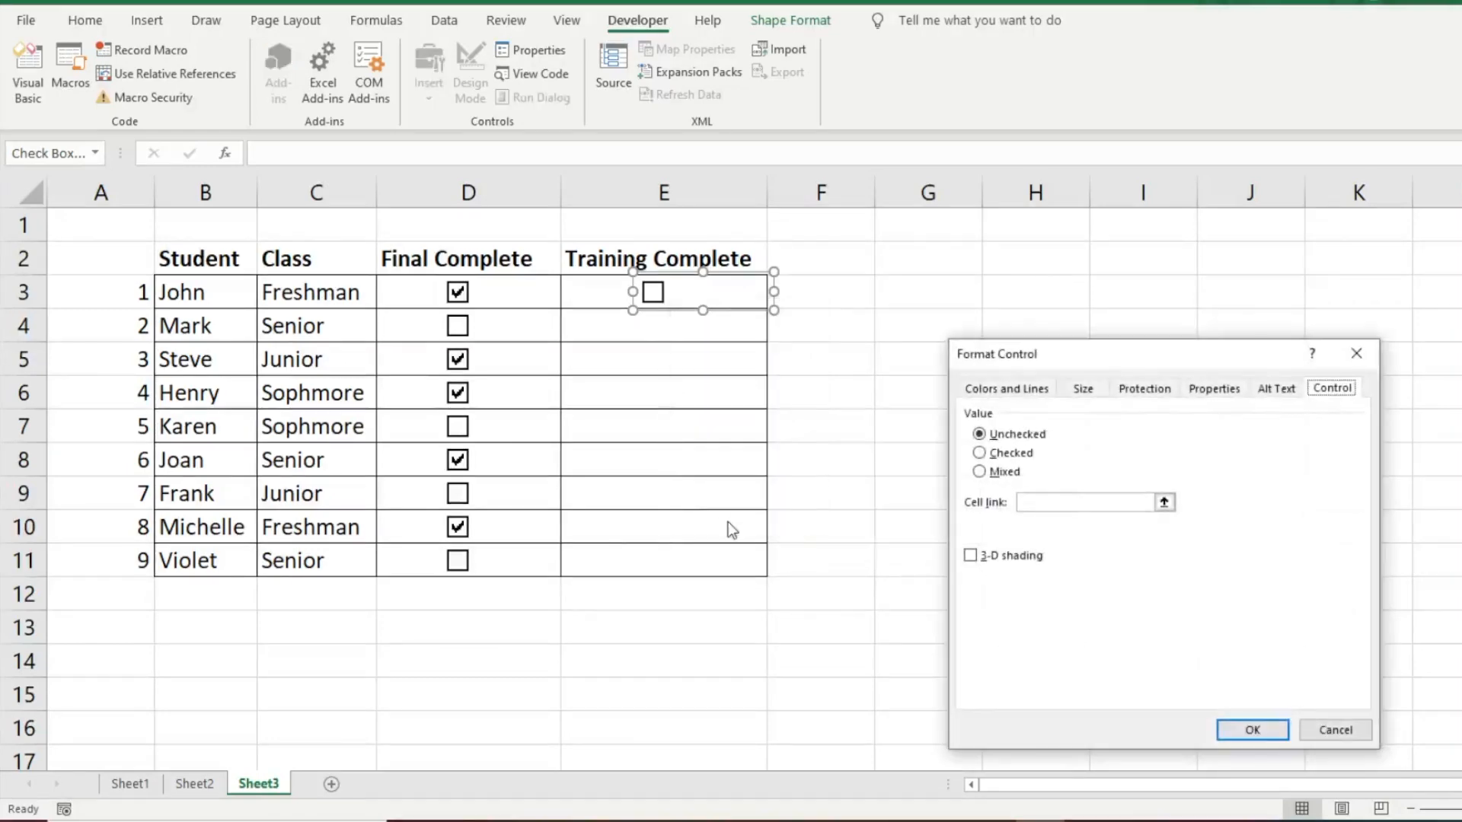
left_click_drag(1071, 359, 1085, 204)
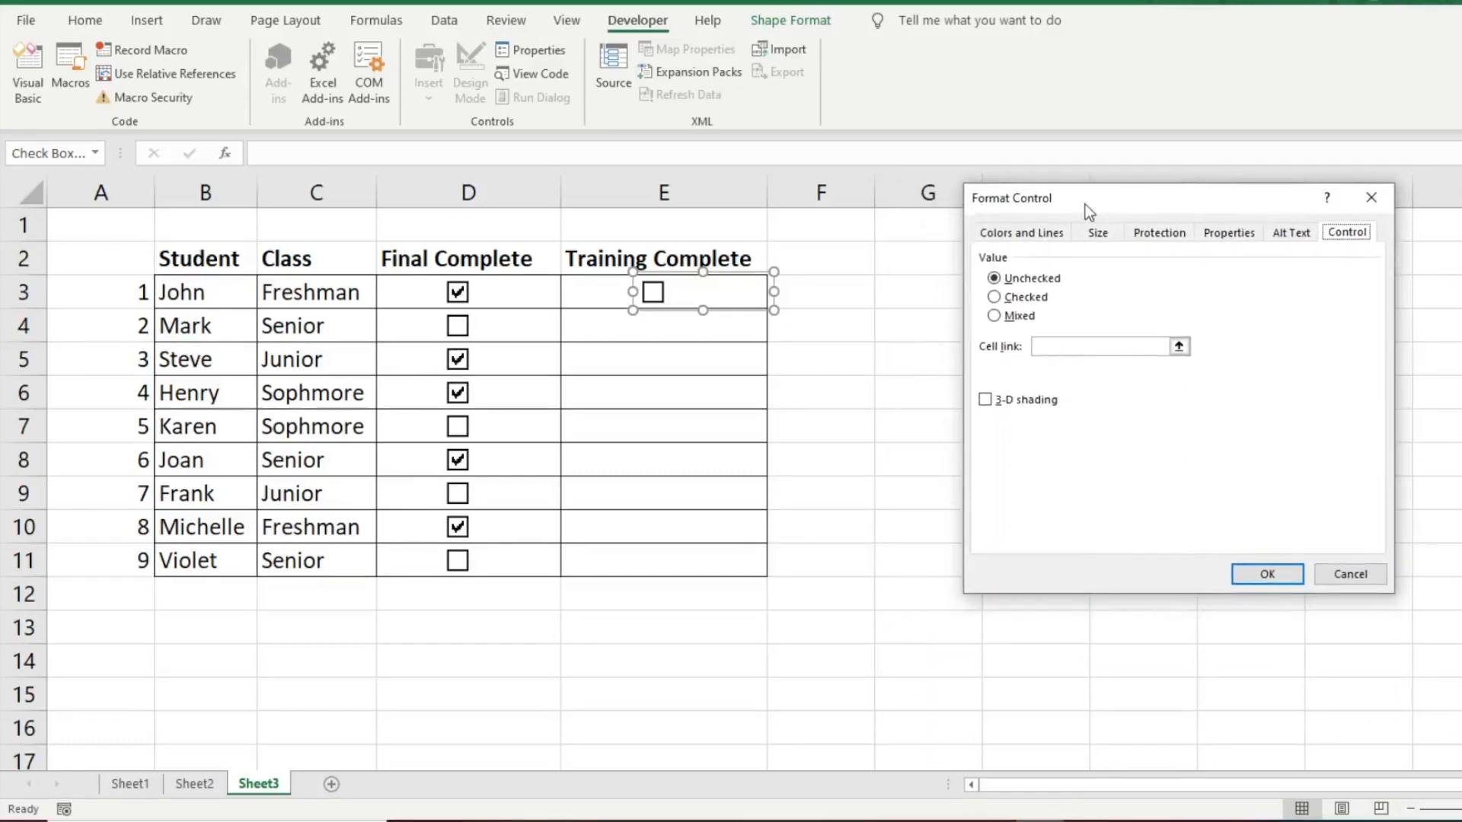
left_click(998, 298)
left_click(995, 279)
left_click(1055, 342)
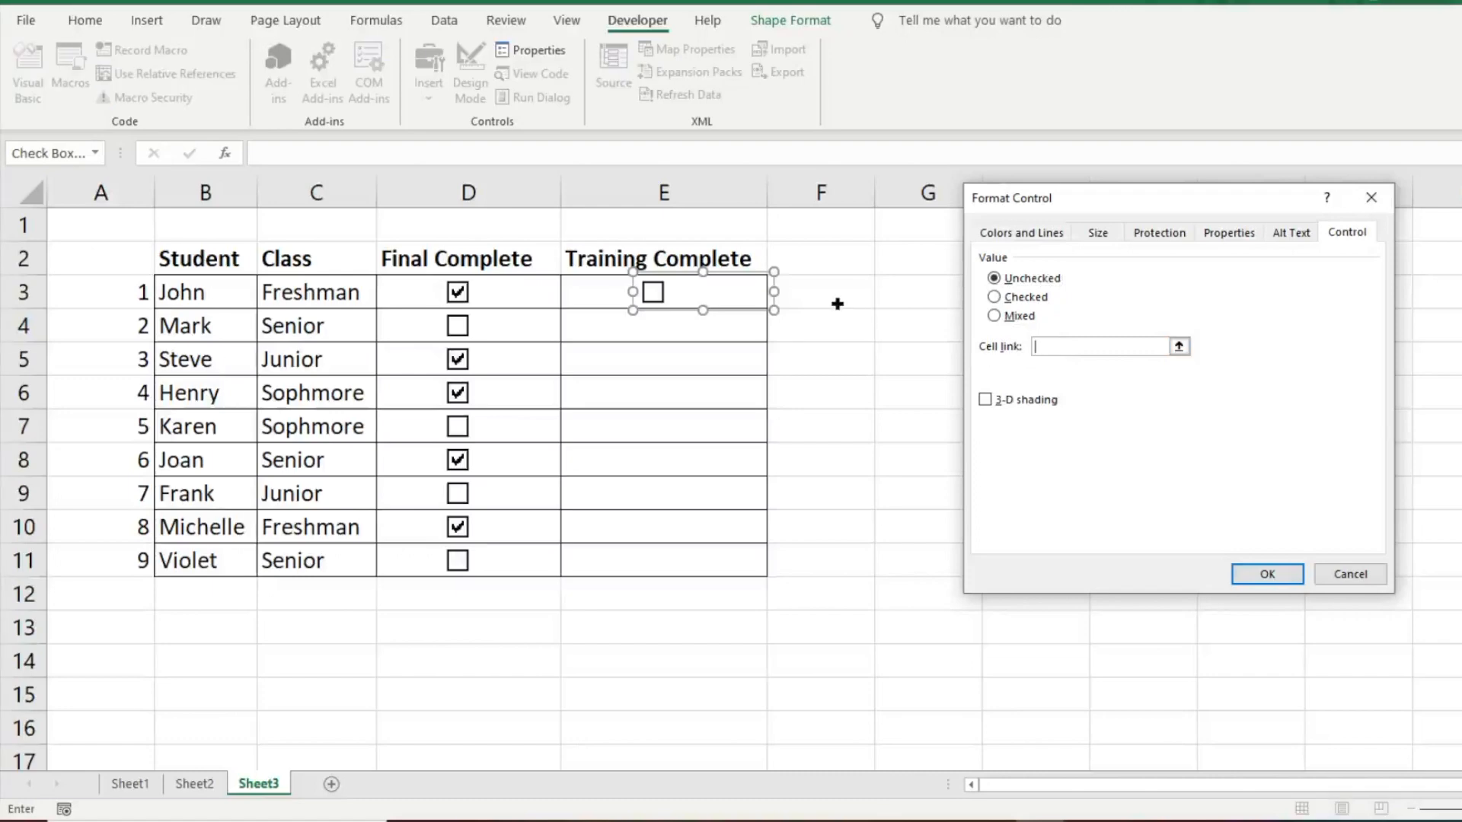
type("F3")
key("Return")
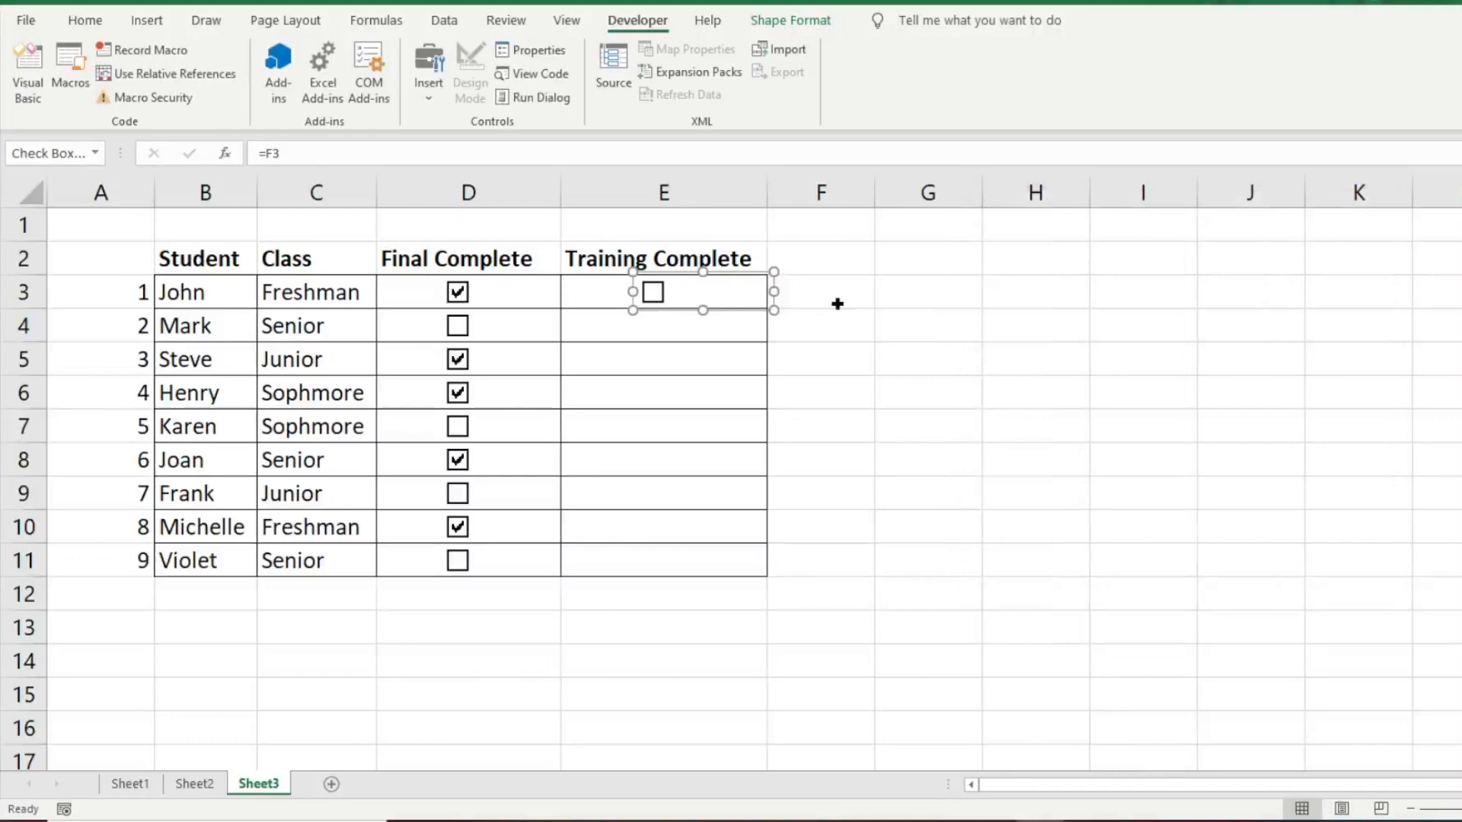
Step: Toggle the E3 check box on and off to check the response in its linked cell F3
left_click(837, 304)
left_click(653, 293)
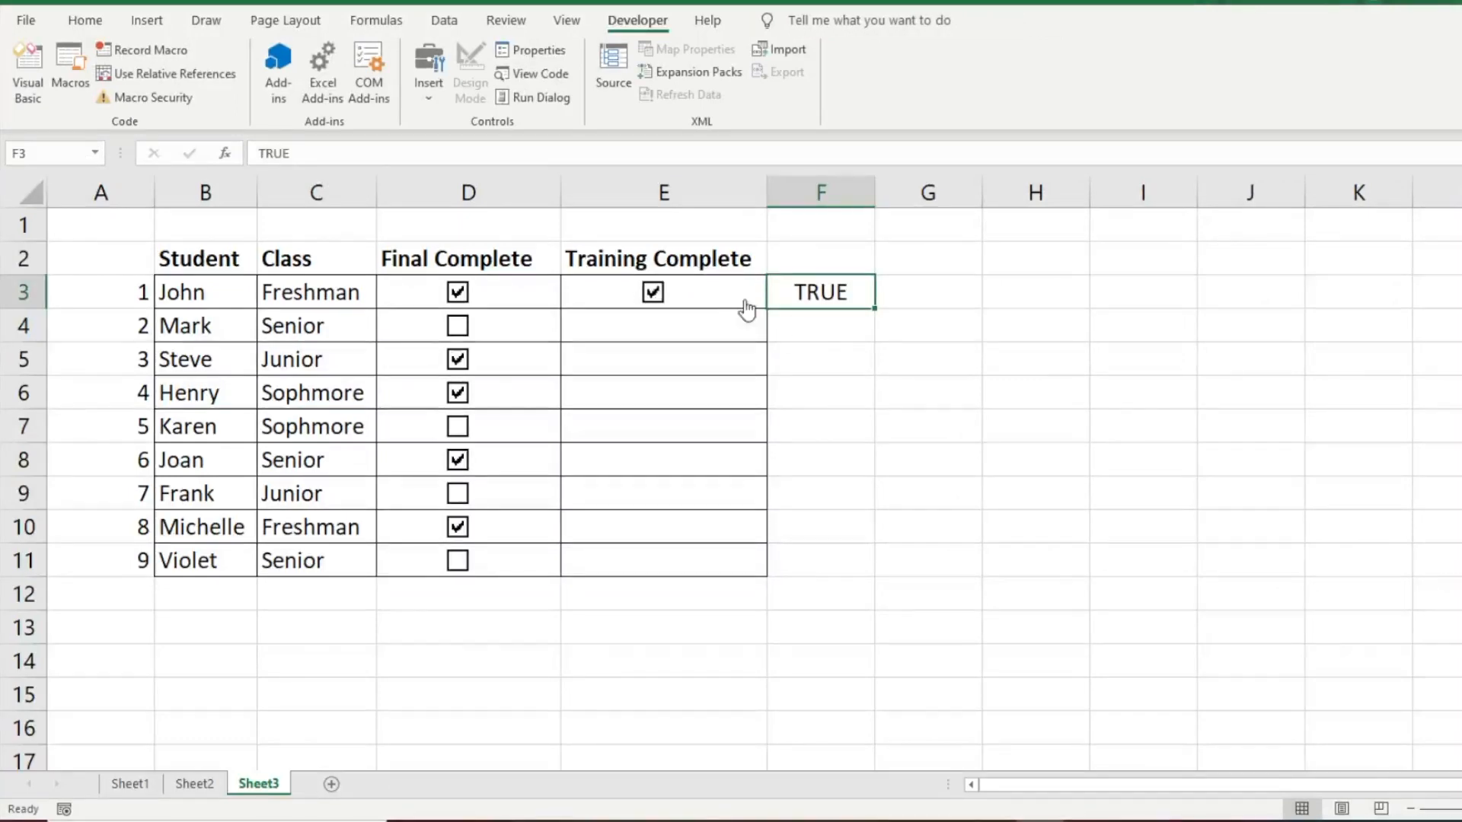
left_click(653, 294)
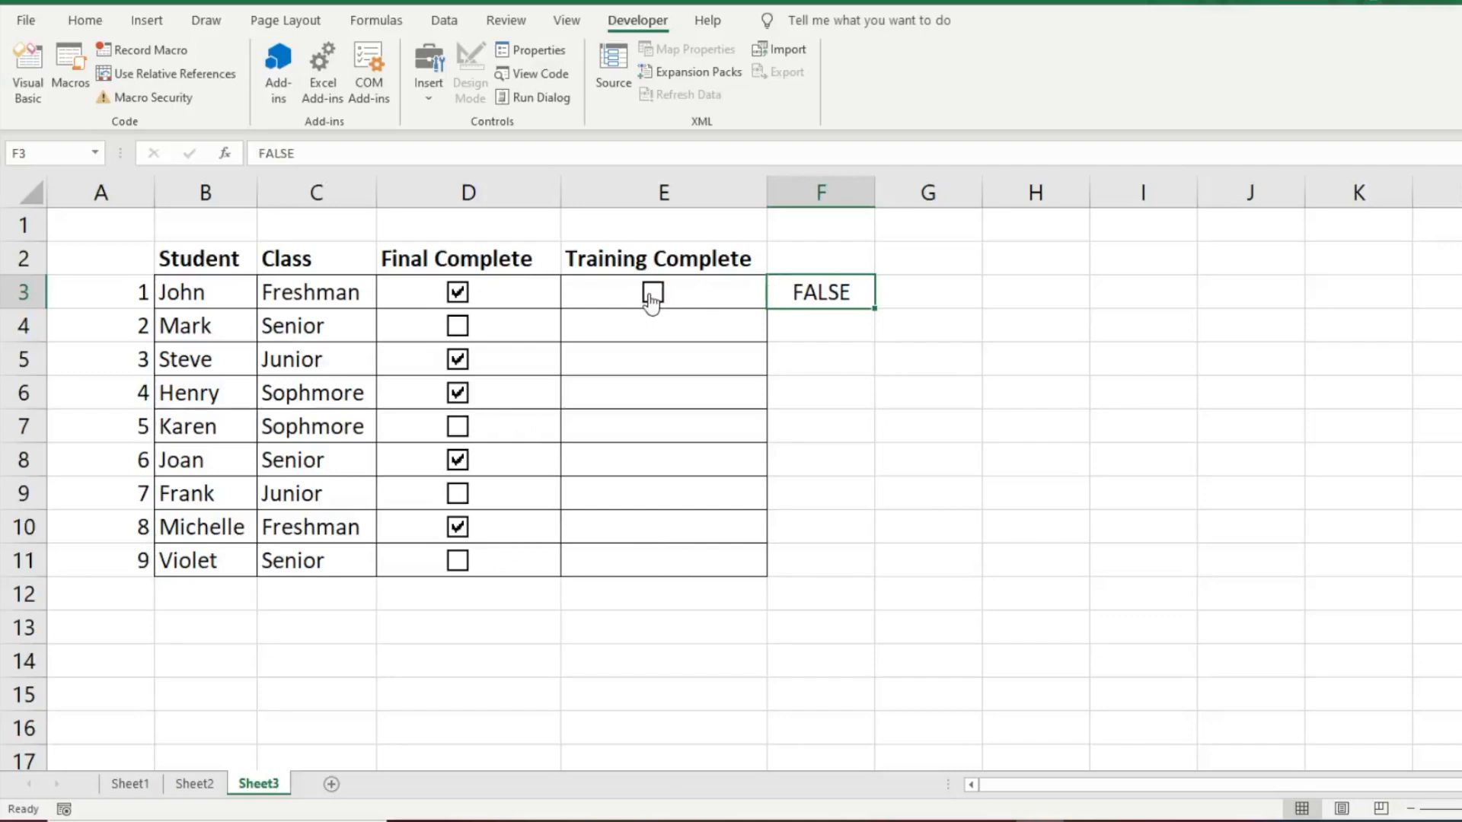
left_click(652, 294)
left_click(653, 294)
left_click(907, 298)
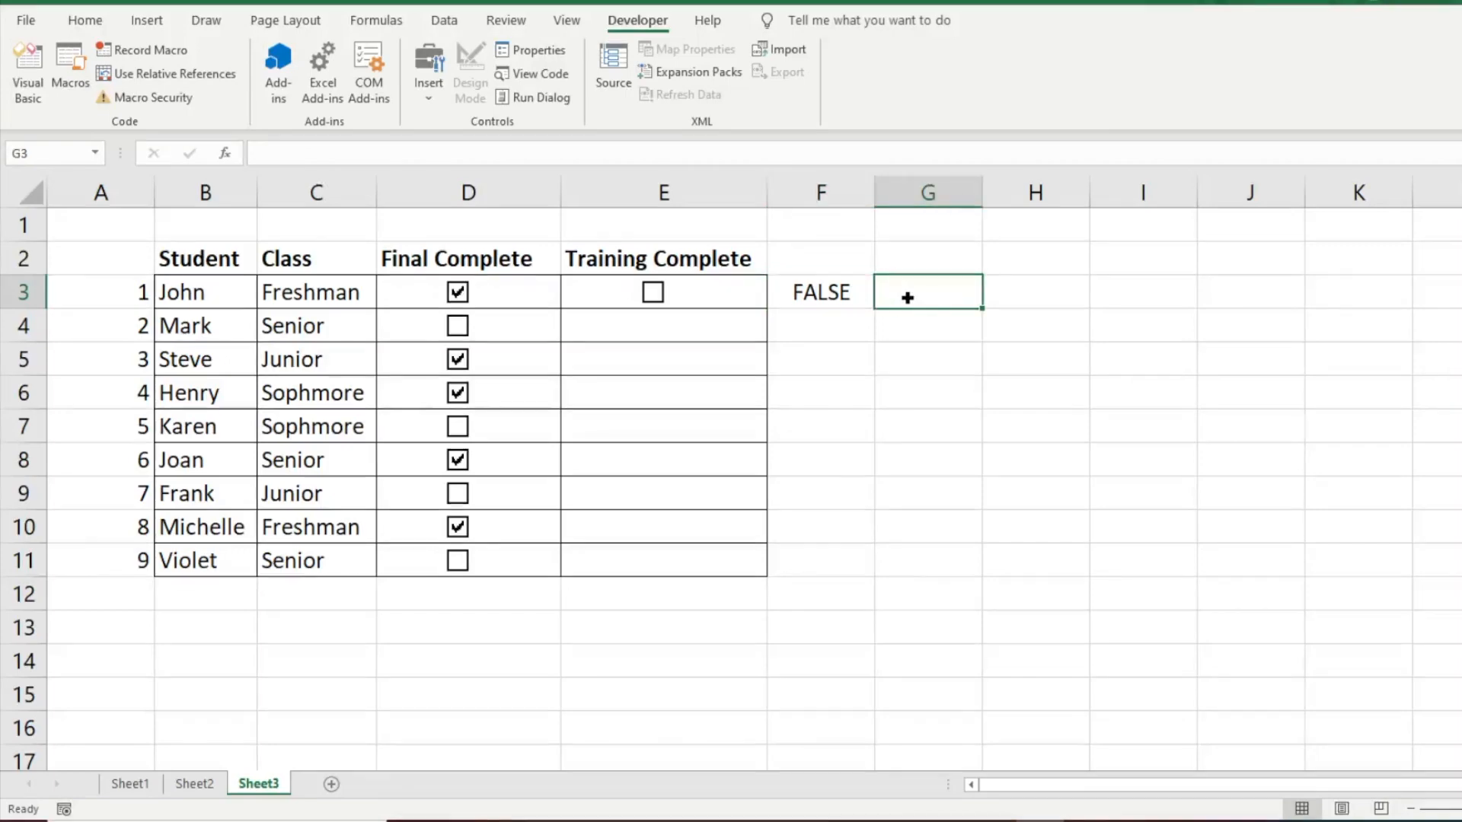
left_click(838, 296)
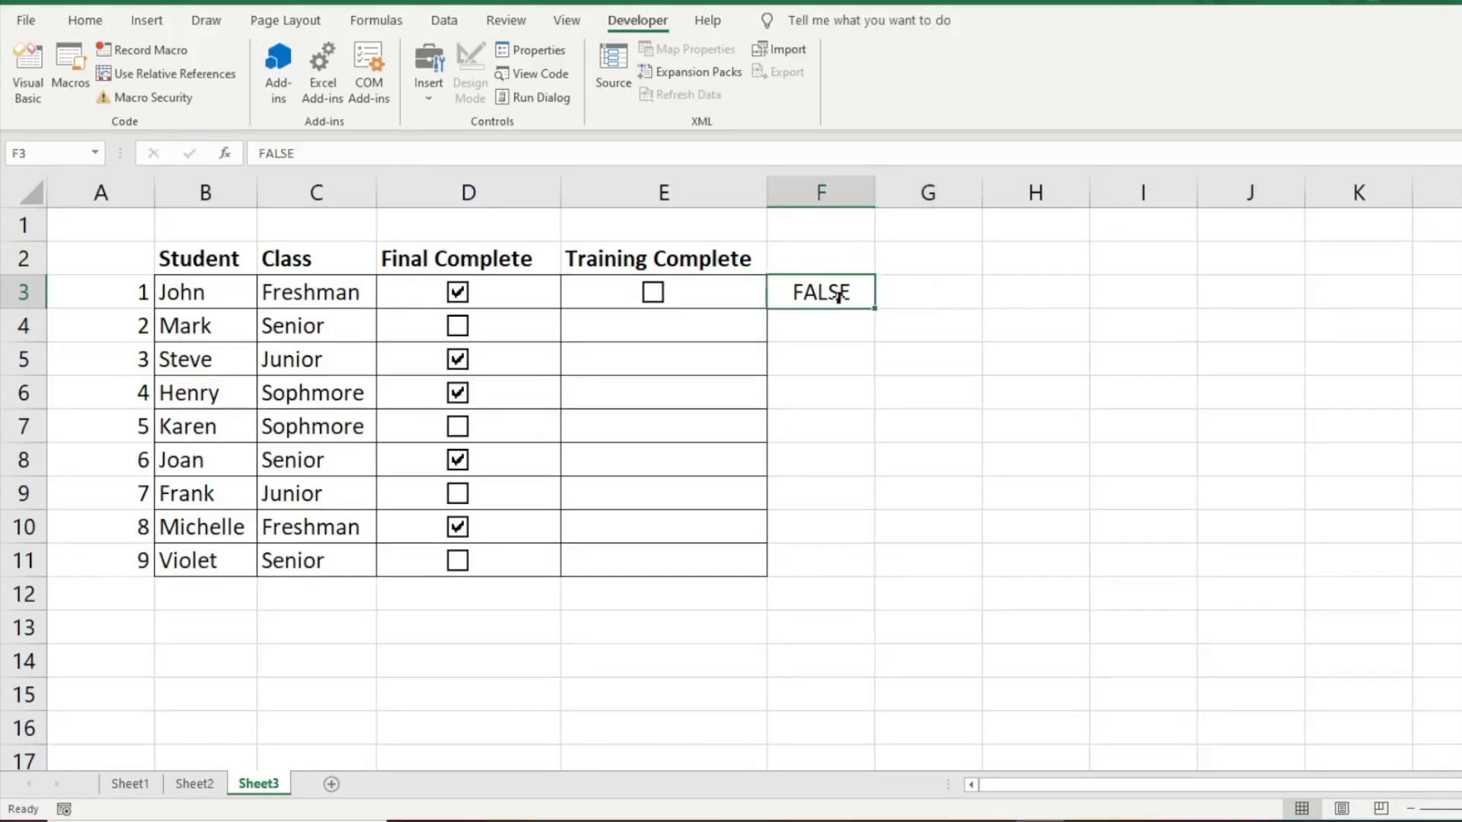